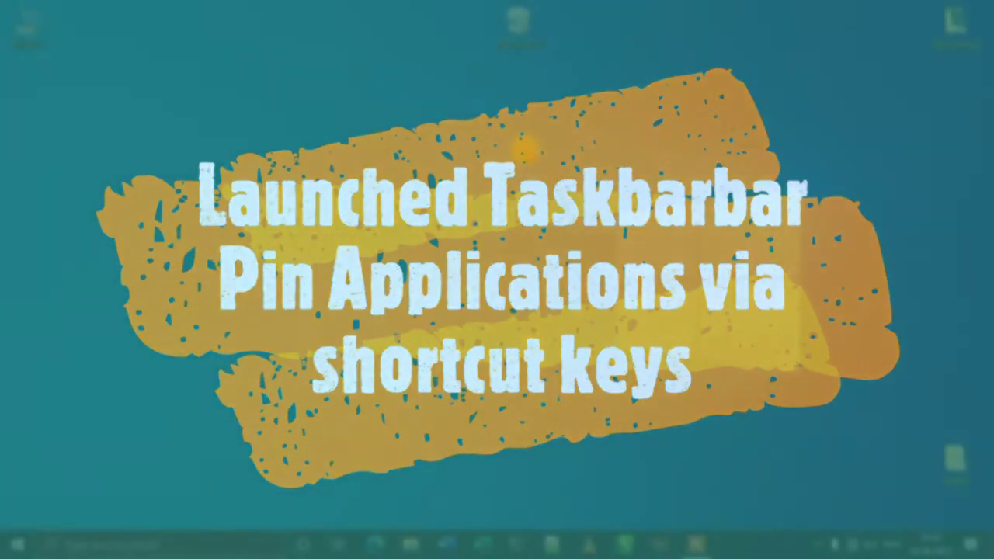
# Refresh the desktop, and launch the first pinned taskbar application, Edge, closing its window again
pyautogui.rightClick(526, 150)
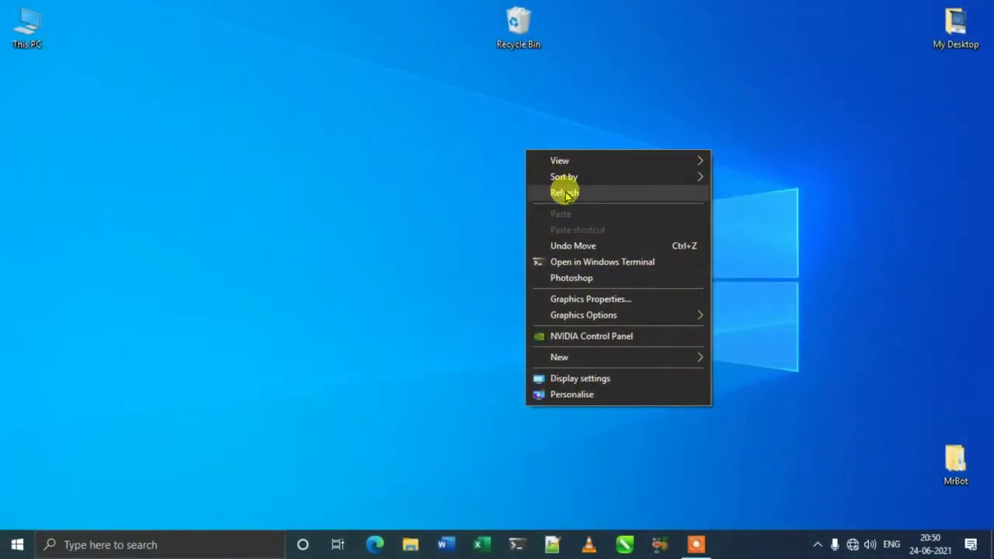
pyautogui.click(564, 192)
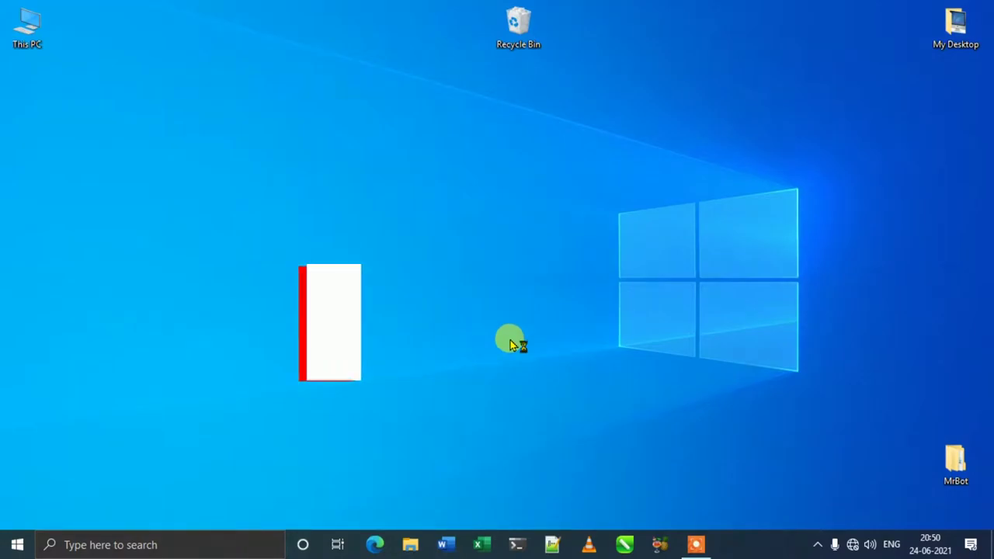
pyautogui.press('super+1')
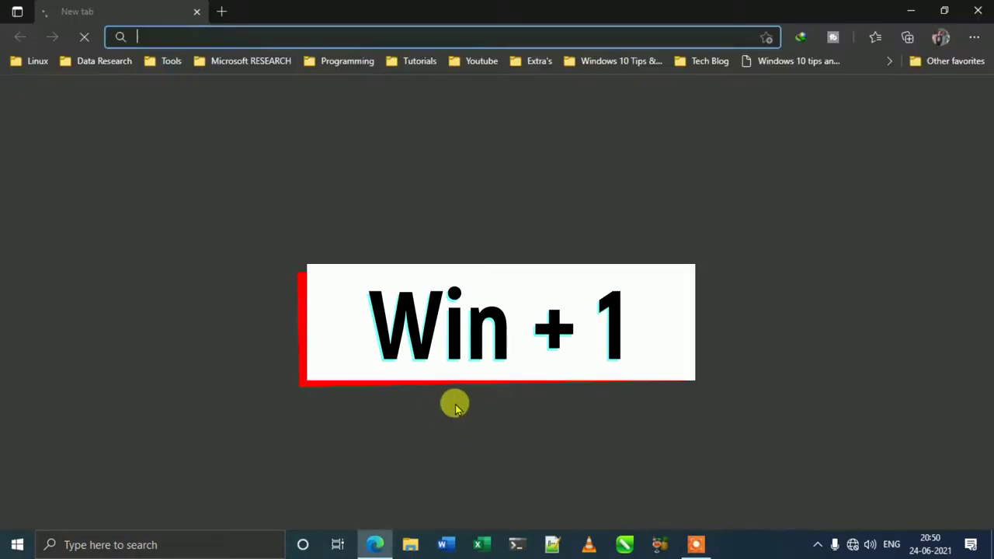
pyautogui.click(977, 19)
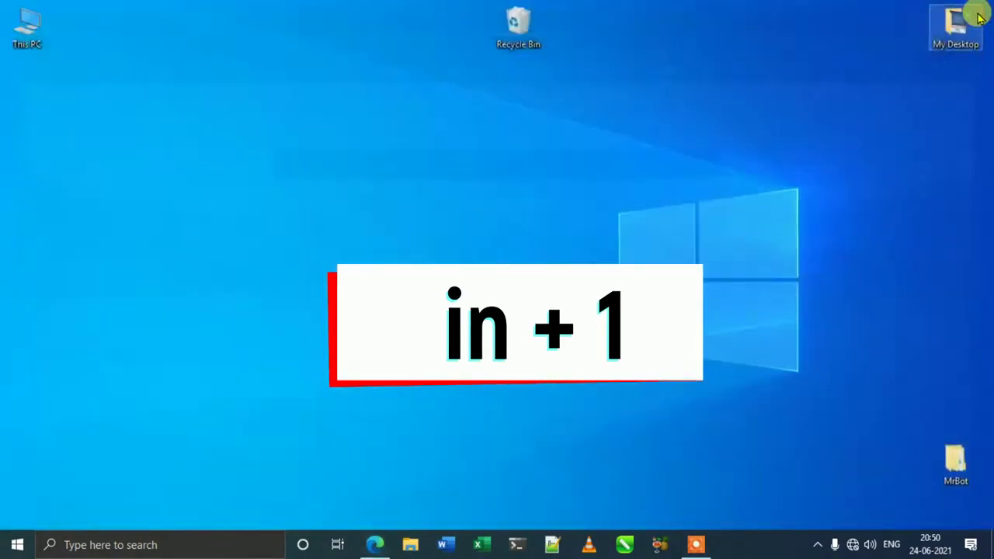
# Launch the second and third pinned taskbar applications, File Explorer and Word, closing each one again
pyautogui.press('super+2')
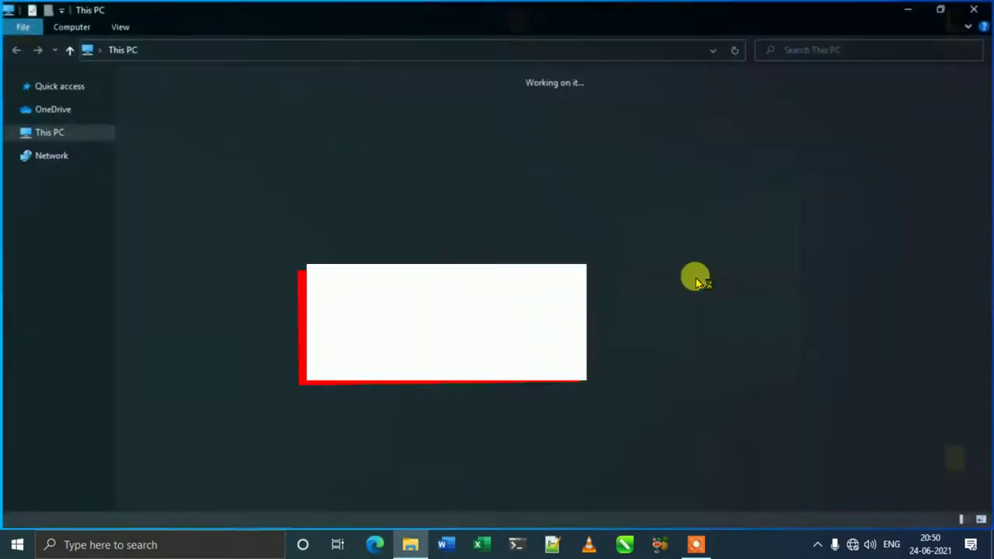
pyautogui.press('super+2')
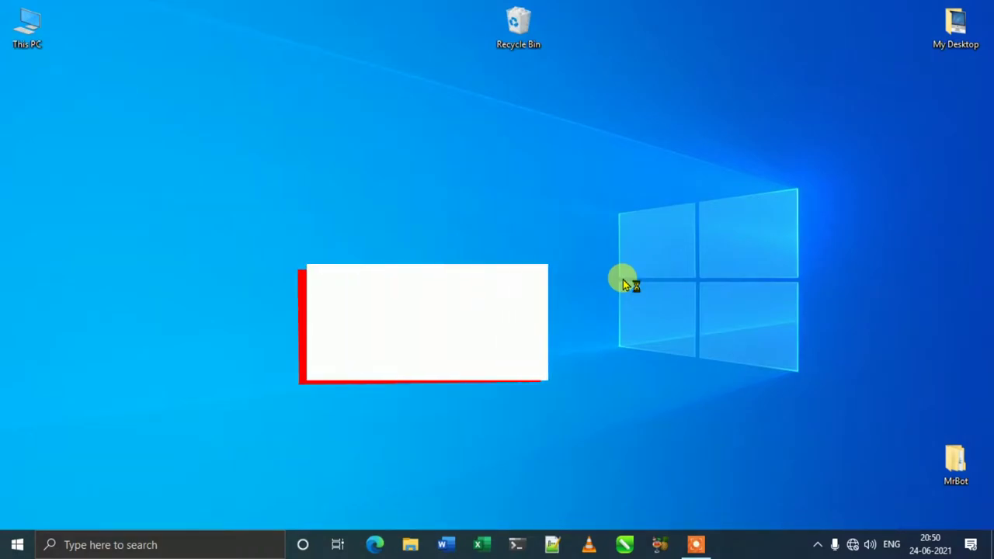
pyautogui.press('super+3')
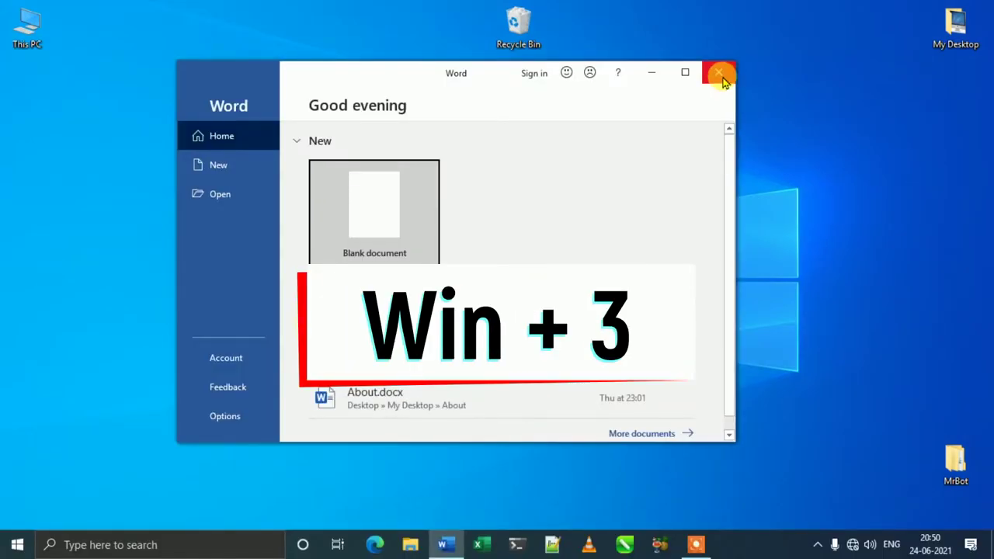
pyautogui.click(721, 76)
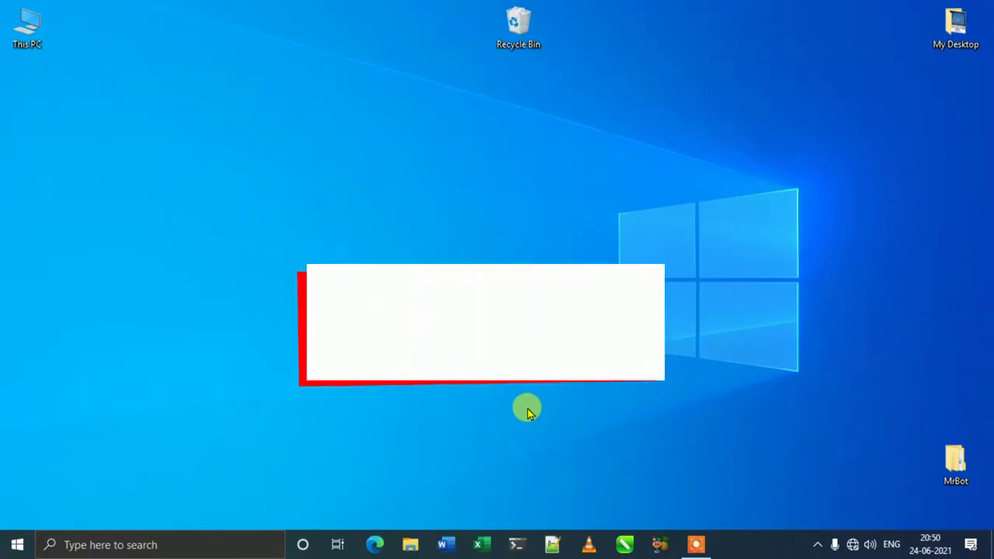
# Launch the fifth pinned taskbar application and close its window
pyautogui.press('super+5')
pyautogui.moveTo(610, 67); pyautogui.dragTo(633, 60)
pyautogui.click(873, 65)
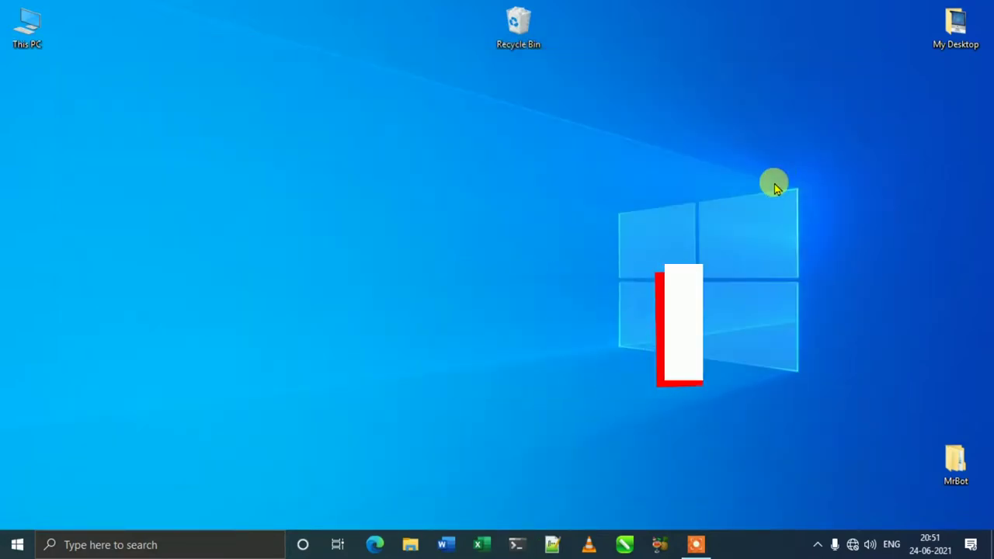
# Launch the seventh pinned taskbar application, VLC media player, maximize and restore its window, and close it
pyautogui.press('super+7')
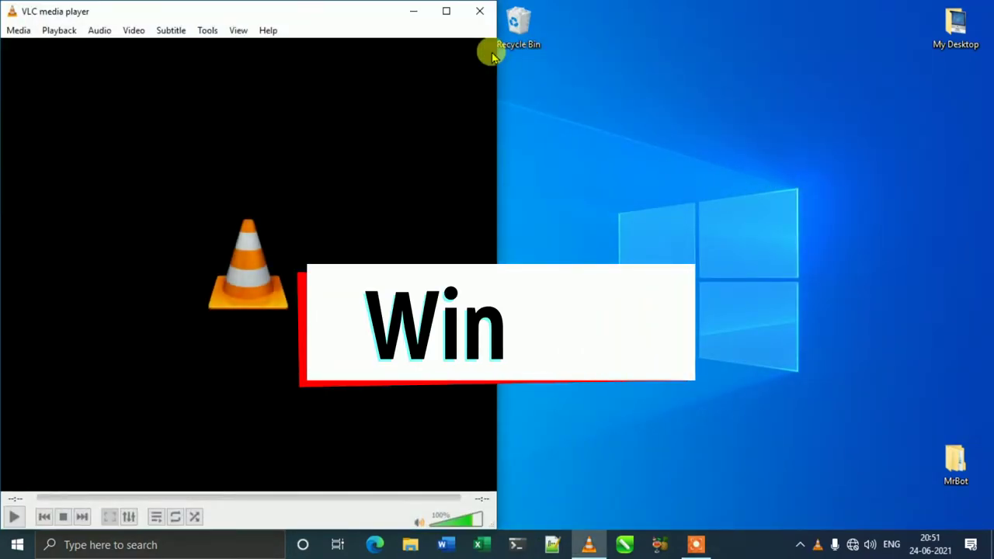
pyautogui.doubleClick(449, 12)
pyautogui.click(947, 8)
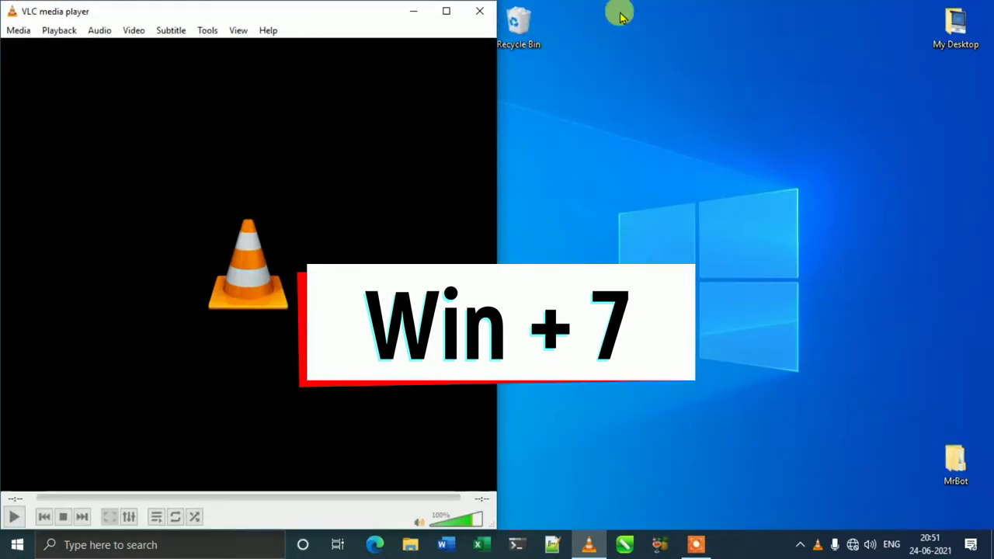
pyautogui.click(472, 11)
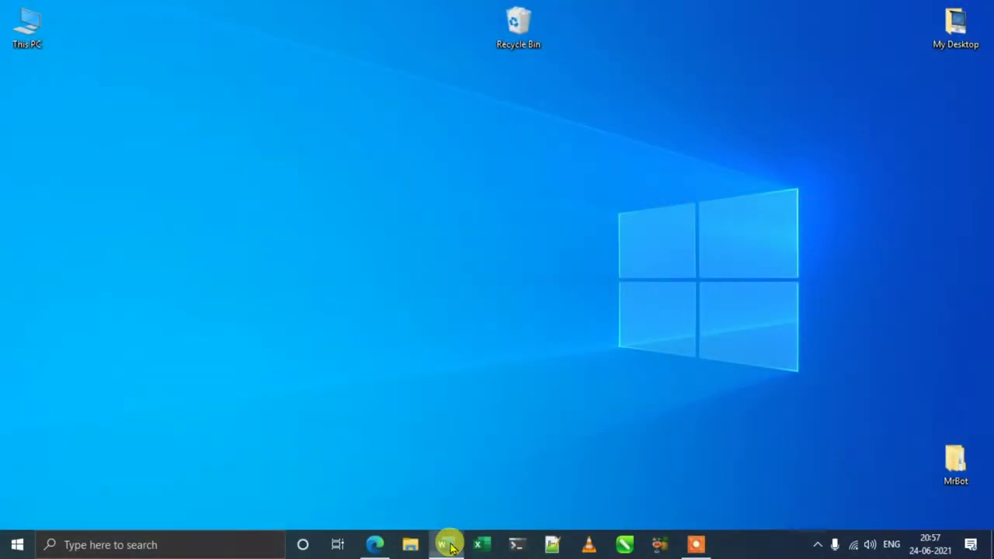
# Bring up the blank Word document, switch to the Lorem Ipsum page in Edge, and copy the "What is Lorem Ipsum?" heading and paragraph
pyautogui.click(448, 545)
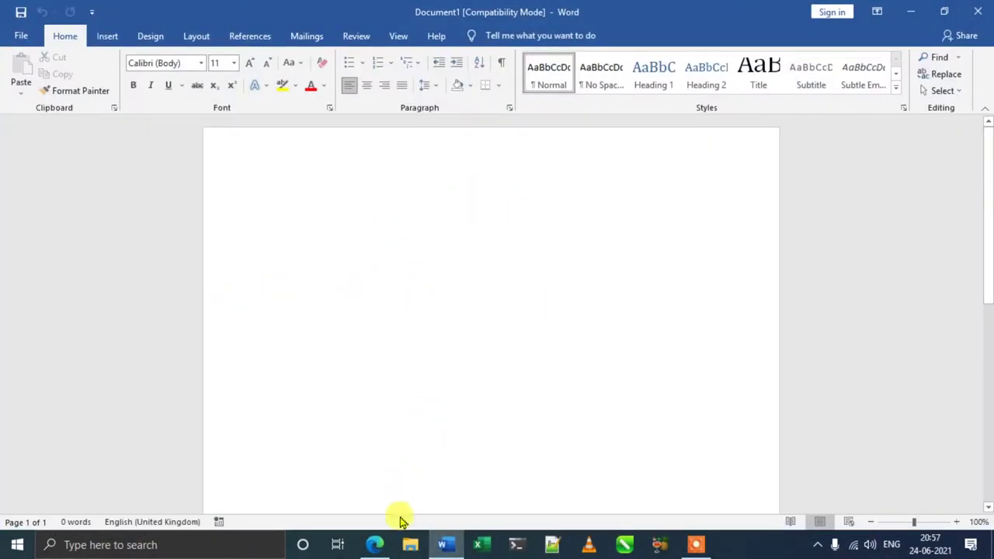
pyautogui.click(374, 544)
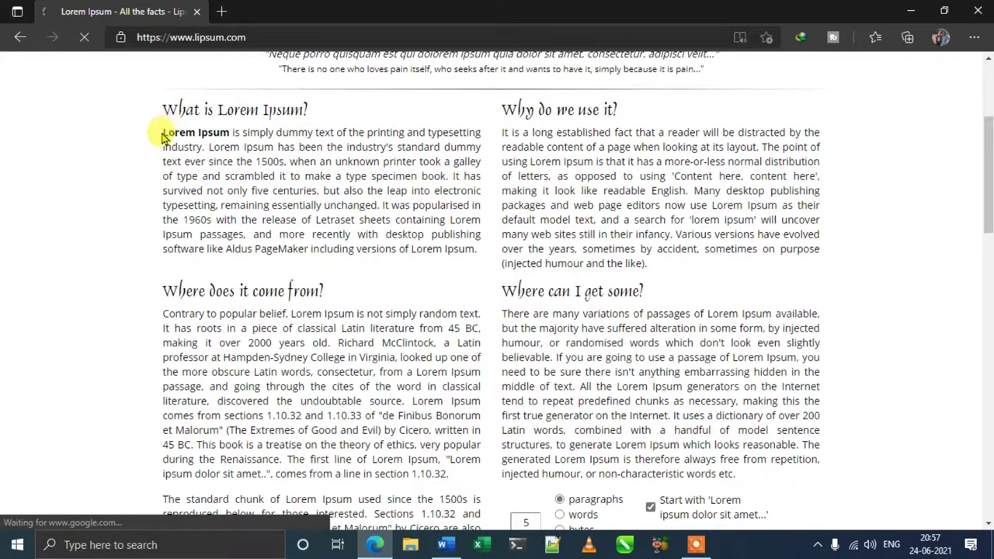
pyautogui.moveTo(162, 109); pyautogui.dragTo(479, 255)
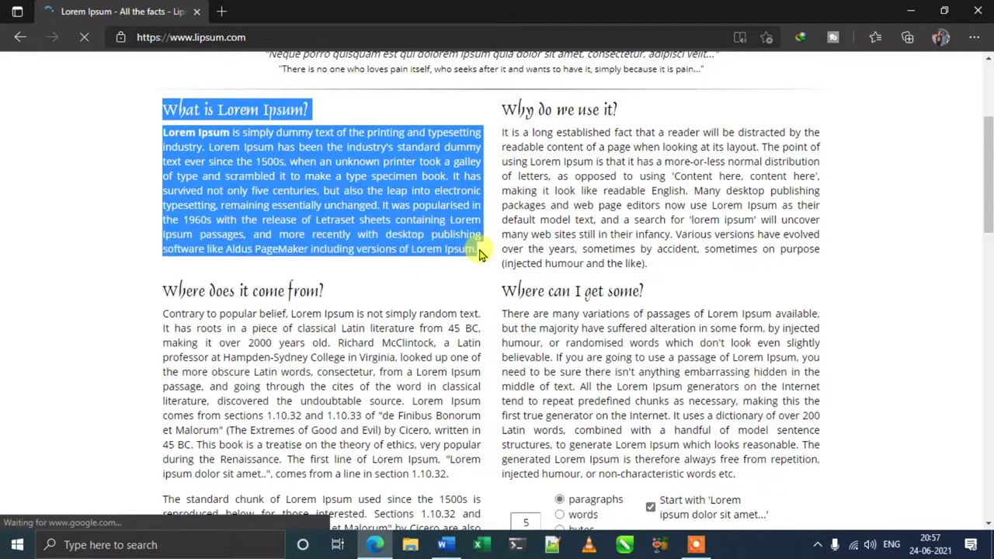
pyautogui.rightClick(436, 237)
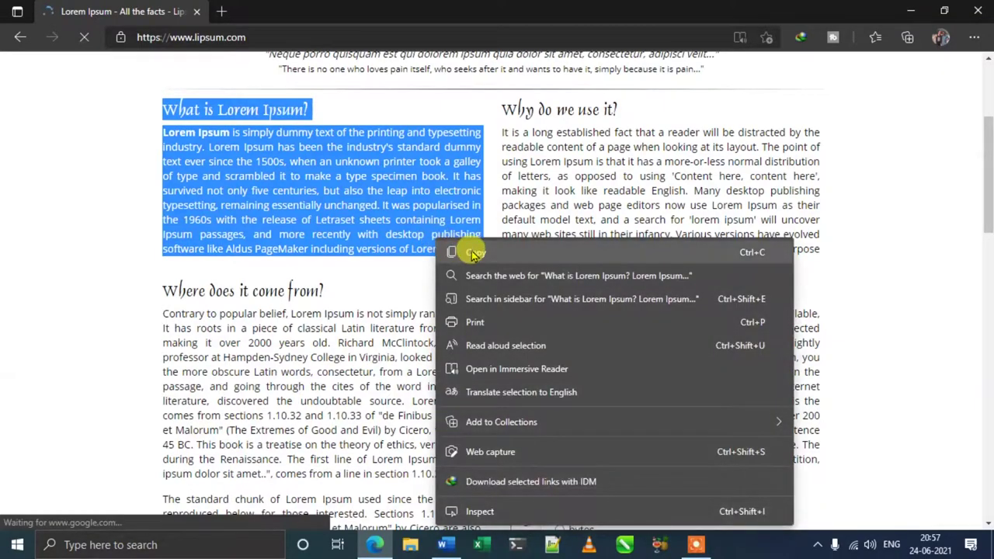
pyautogui.click(470, 251)
# Copy the "Where can I get some?" heading and its paragraph from the web page
pyautogui.moveTo(501, 291); pyautogui.dragTo(757, 481)
pyautogui.rightClick(642, 398)
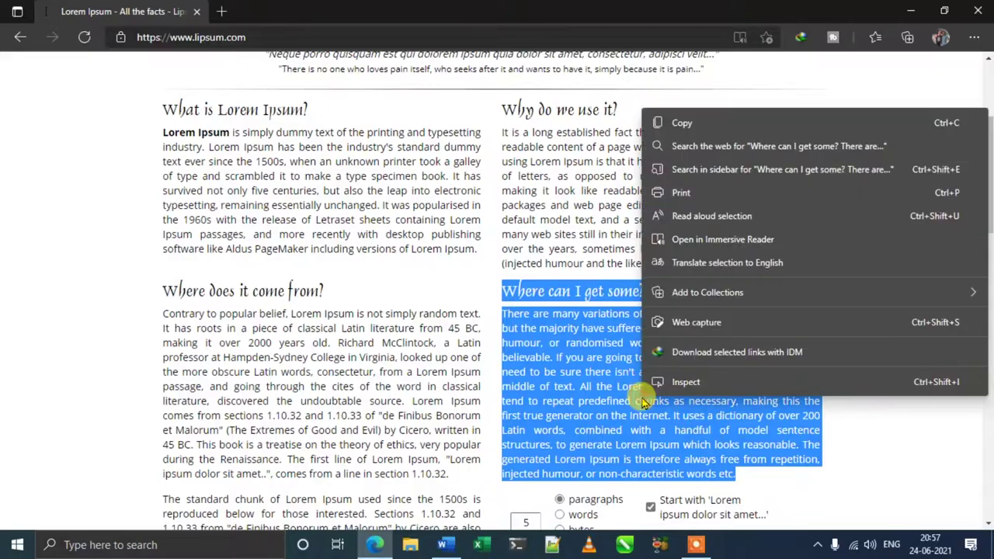
pyautogui.click(775, 122)
# Copy the "Where does it come from?" heading with both of its paragraphs from the web page
pyautogui.moveTo(989, 170); pyautogui.dragTo(988, 206)
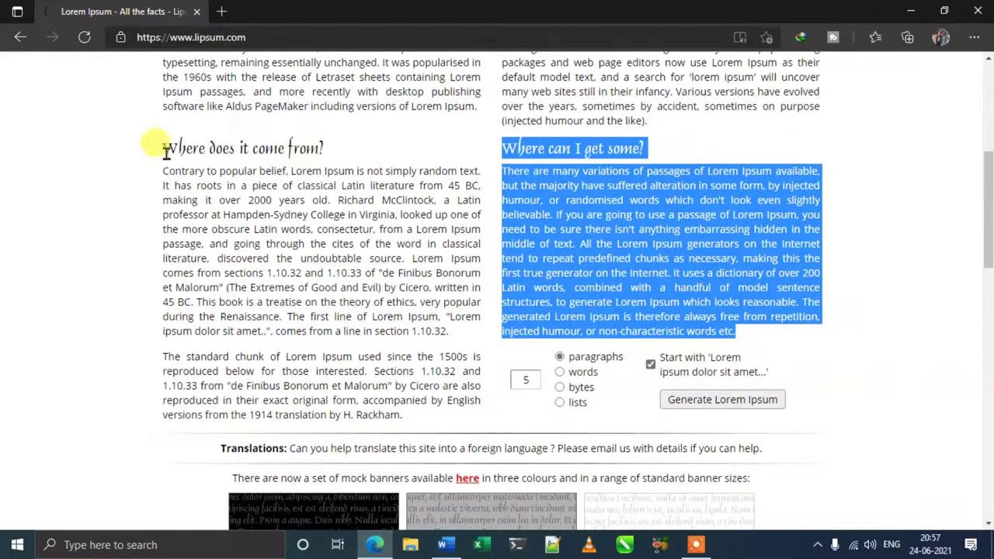
pyautogui.moveTo(163, 149); pyautogui.dragTo(185, 150)
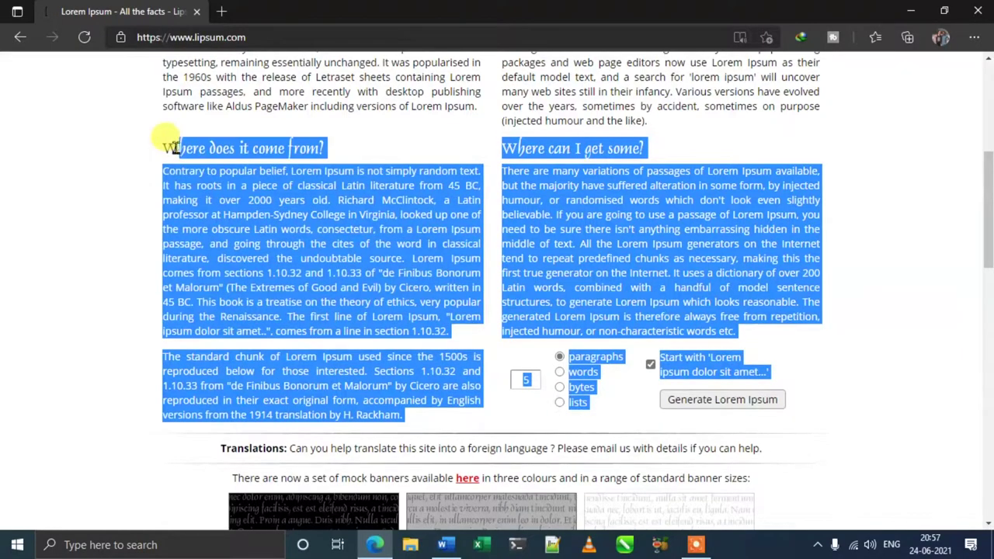
pyautogui.click(168, 147)
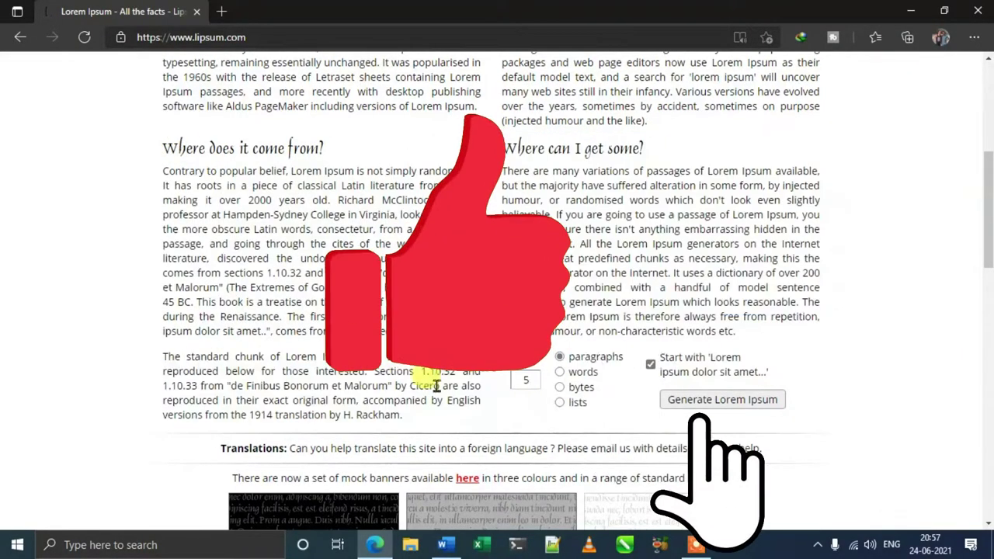
pyautogui.moveTo(402, 415); pyautogui.dragTo(177, 196)
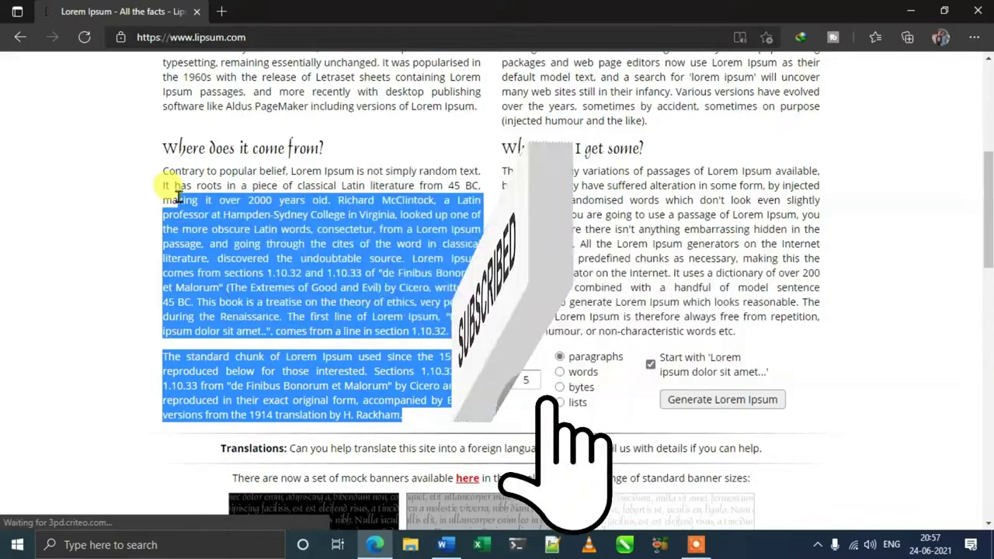
pyautogui.hotkey('shift', 'Up')
pyautogui.hotkey('shift', 'Up')
pyautogui.hotkey('shift', 'Up')
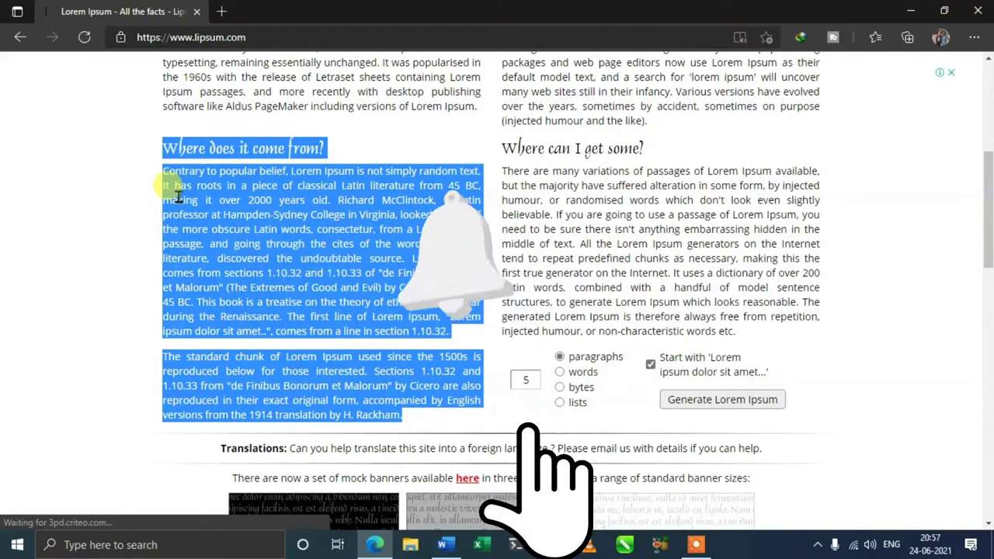
pyautogui.rightClick(178, 195)
pyautogui.click(217, 210)
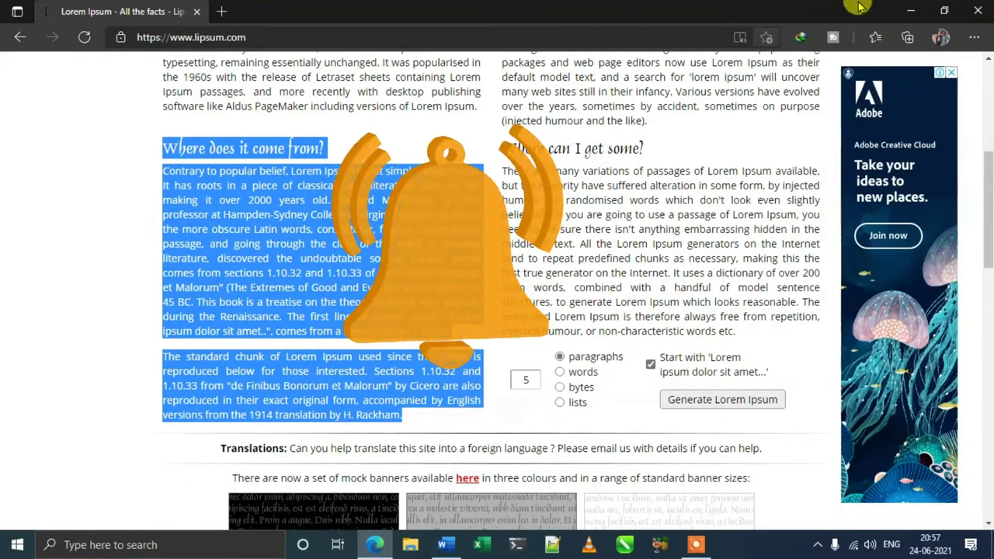
# Return to the blank Word document and paste the "What is Lorem Ipsum?" entry from the clipboard history
pyautogui.click(912, 11)
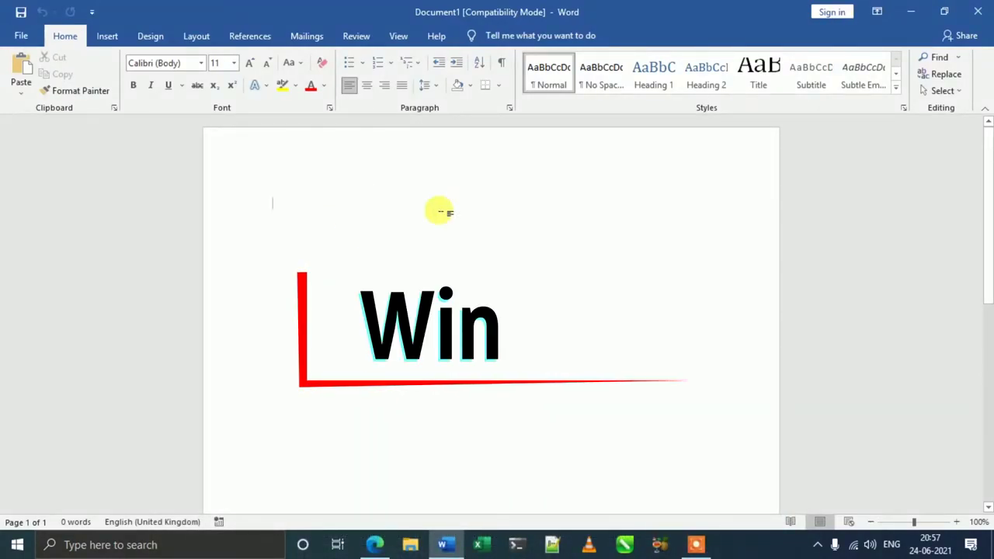
pyautogui.press('super+v')
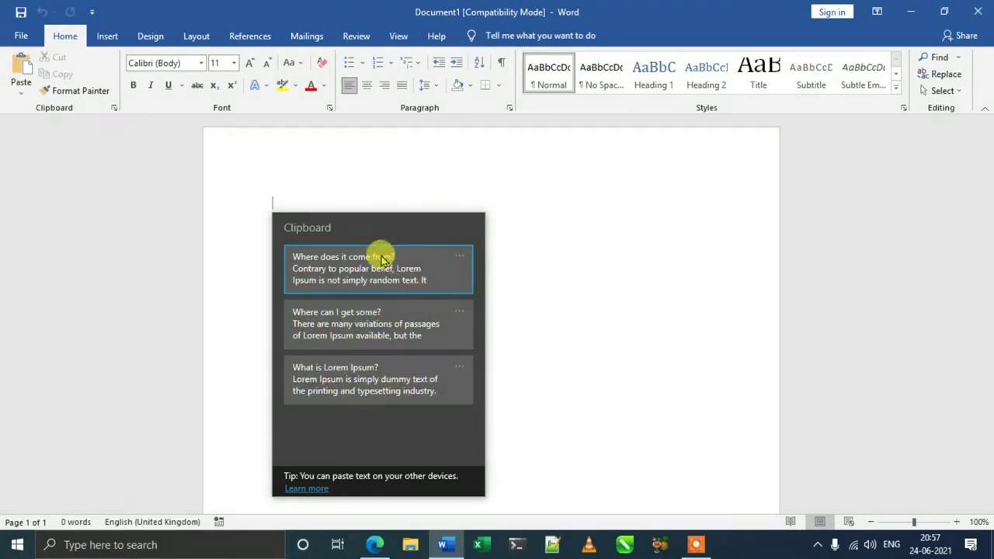
pyautogui.click(385, 380)
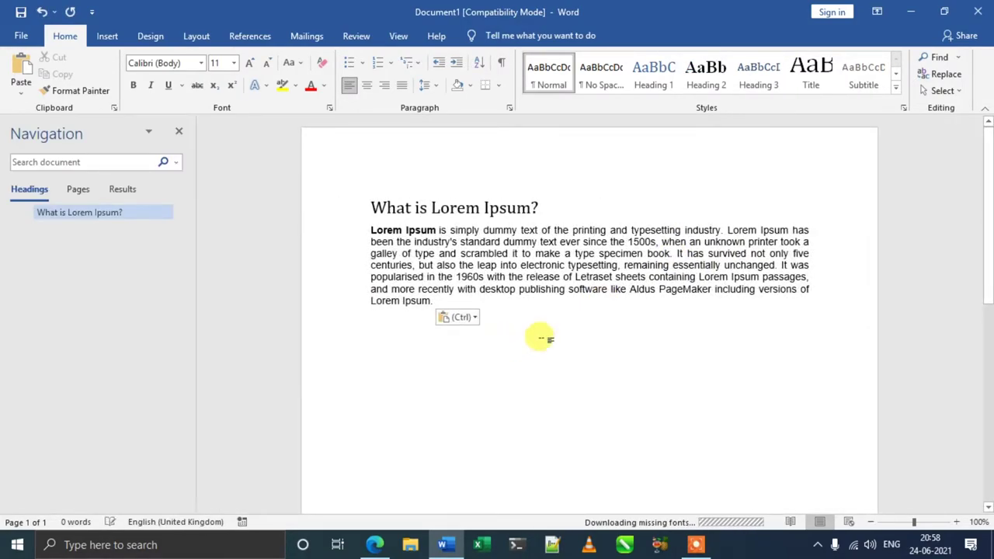
# Paste the "Where can I get some?" and "Where does it come from?" entries from the clipboard history below the first section
pyautogui.press('super+v')
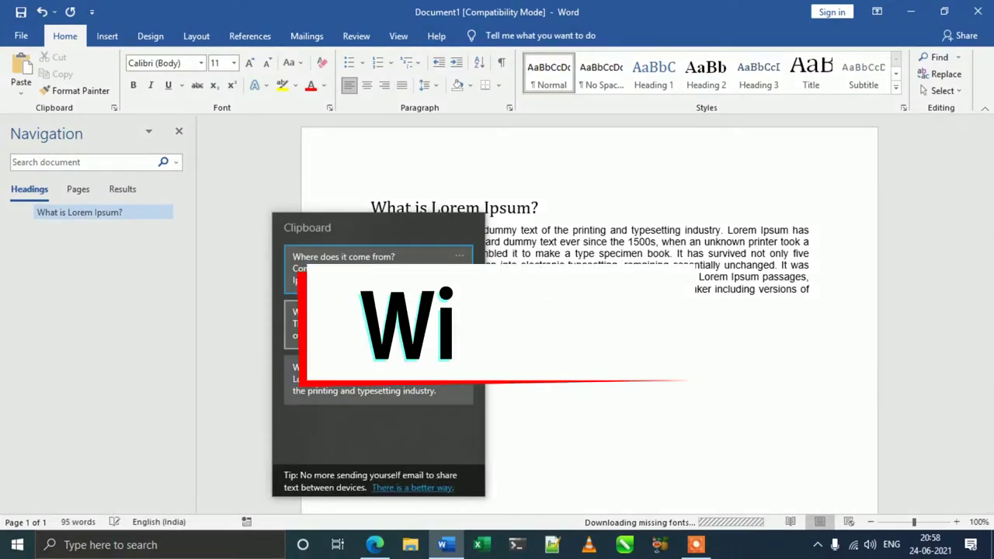
pyautogui.press('Return')
pyautogui.press('super+v')
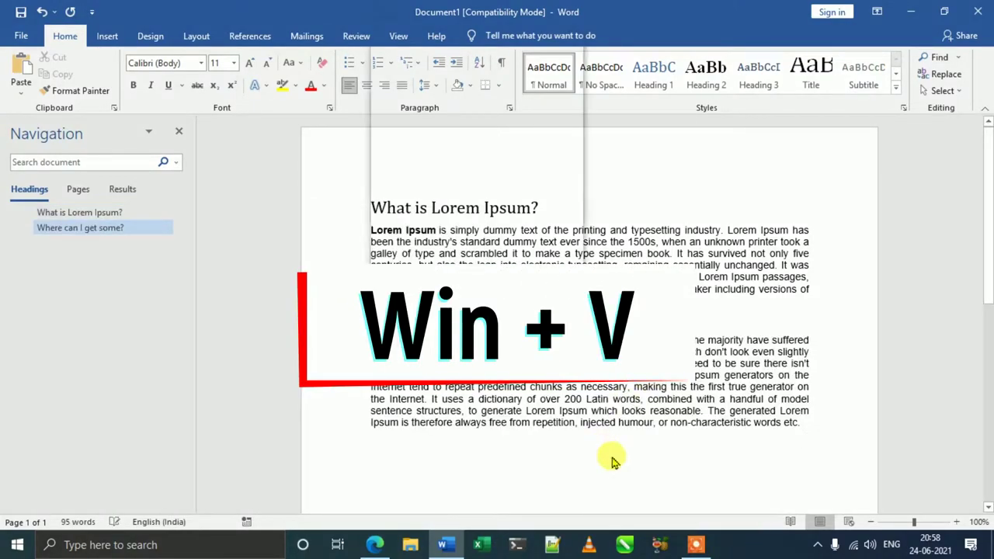
pyautogui.click(435, 70)
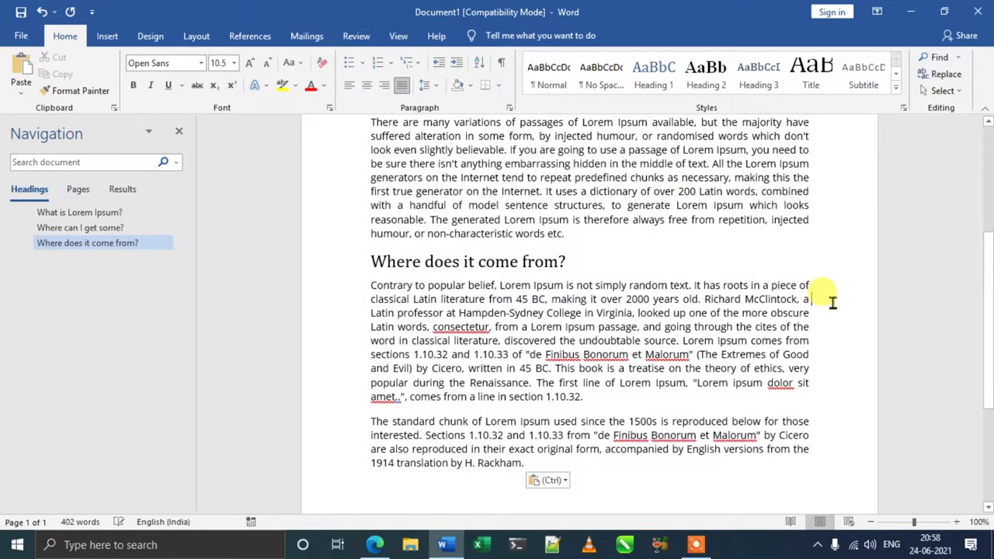
# Go back up through the pasted sections to the "What is Lorem Ipsum?" heading to review the text
pyautogui.press('Up')
pyautogui.press('Up')
pyautogui.press('Up')
pyautogui.press('Up')
pyautogui.press('Up')
pyautogui.press('Up')
pyautogui.press('Up')
pyautogui.press('Up')
pyautogui.press('Up')
pyautogui.press('Up')
pyautogui.press('Up')
pyautogui.press('Up')
pyautogui.press('Up')
pyautogui.press('Up')
pyautogui.press('Up')
pyautogui.press('Up')
pyautogui.press('Up')
pyautogui.press('Up')
pyautogui.press('Up')
pyautogui.press('Up')
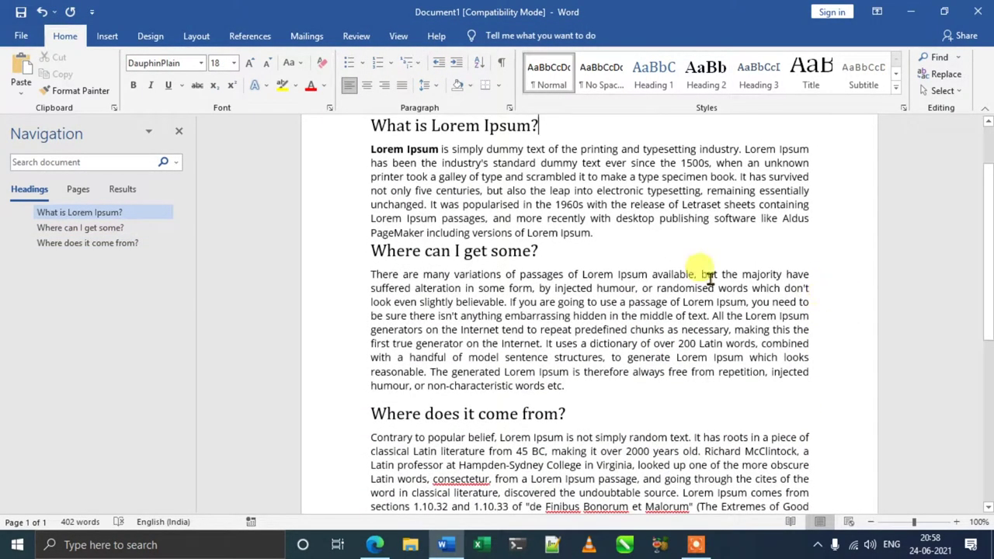
# Insert a check mark and a money-mouth face emoji after the "Where can I get some?" heading
pyautogui.click(586, 252)
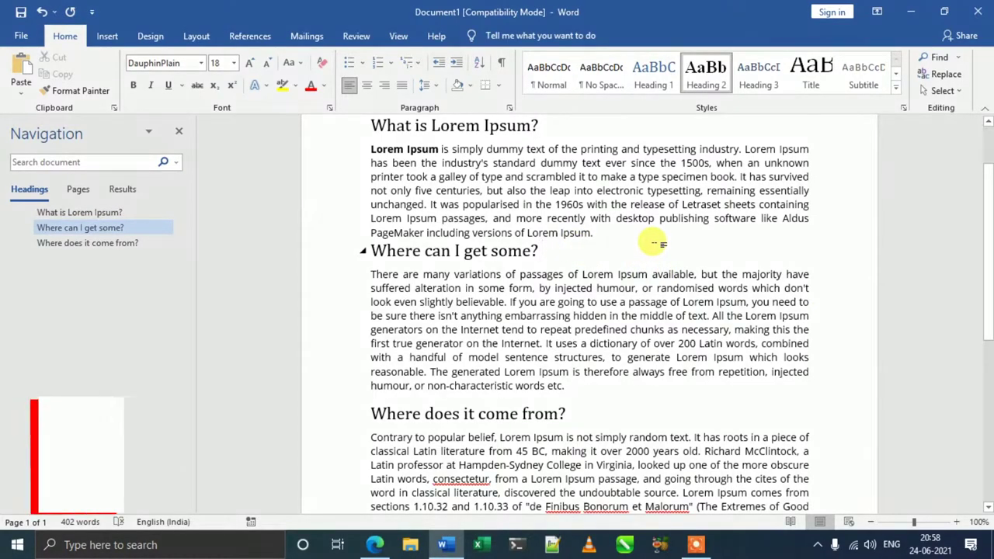
pyautogui.press('super+period')
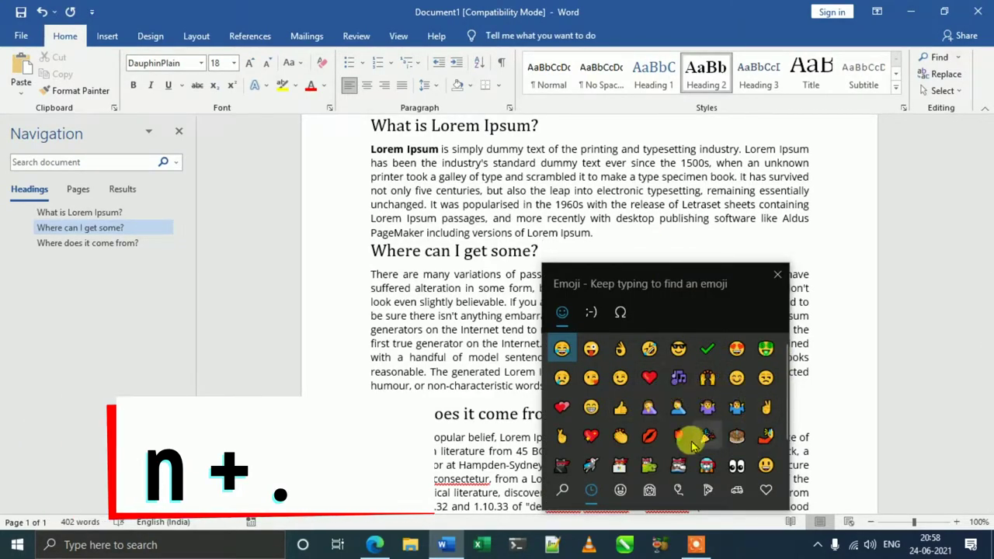
pyautogui.click(707, 349)
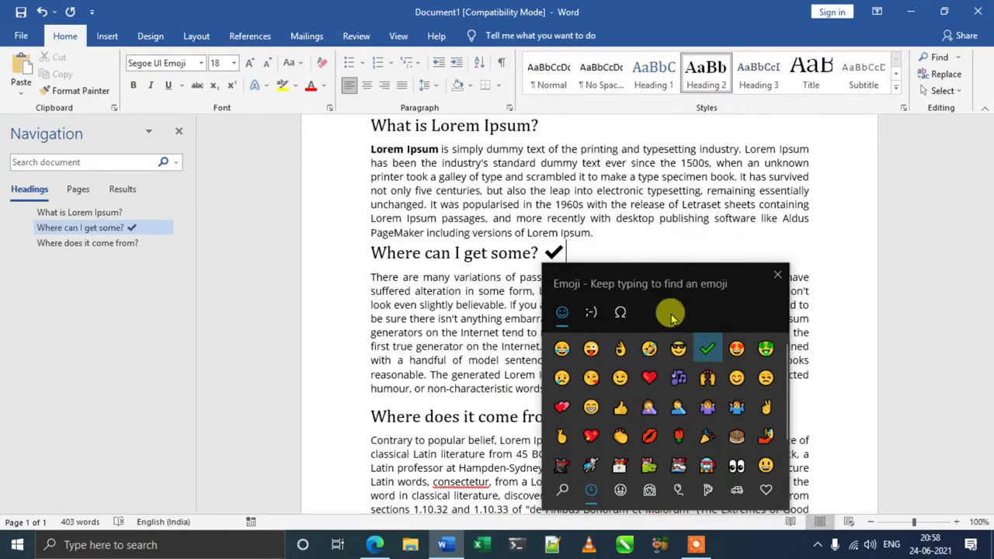
pyautogui.click(768, 351)
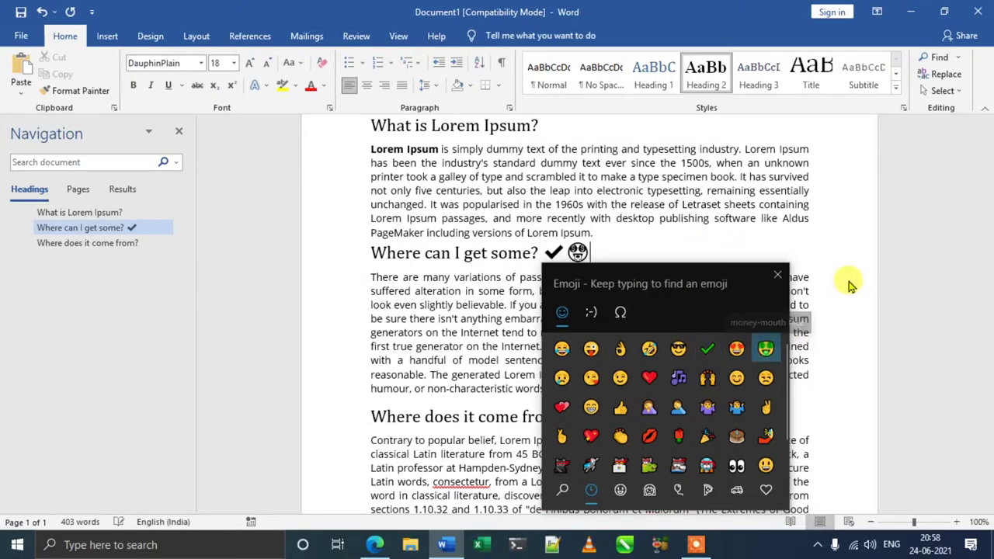
pyautogui.click(778, 274)
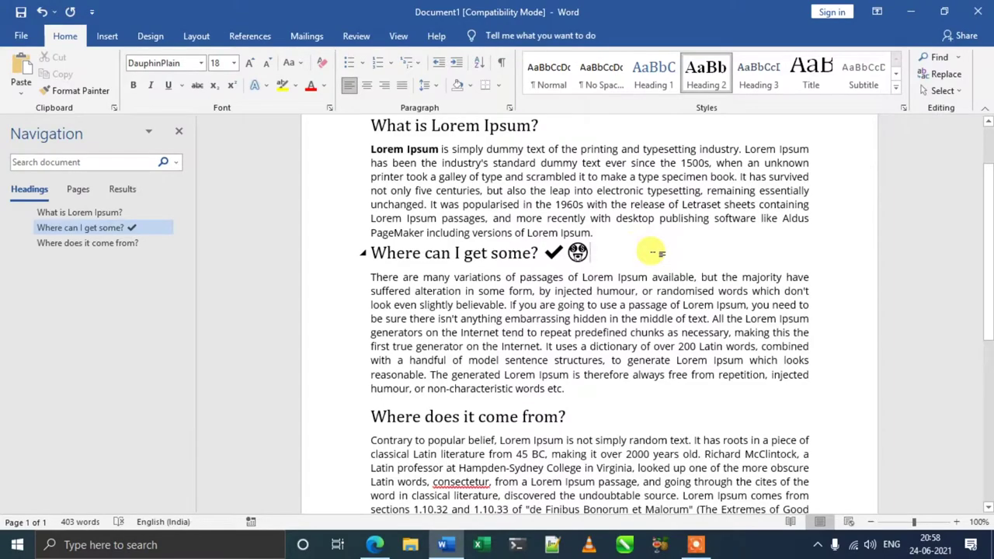
# Launch Notepad through the Run dialog, write "Hello" and insert the smiling face with sunglasses emoji after it
pyautogui.press('super+r')
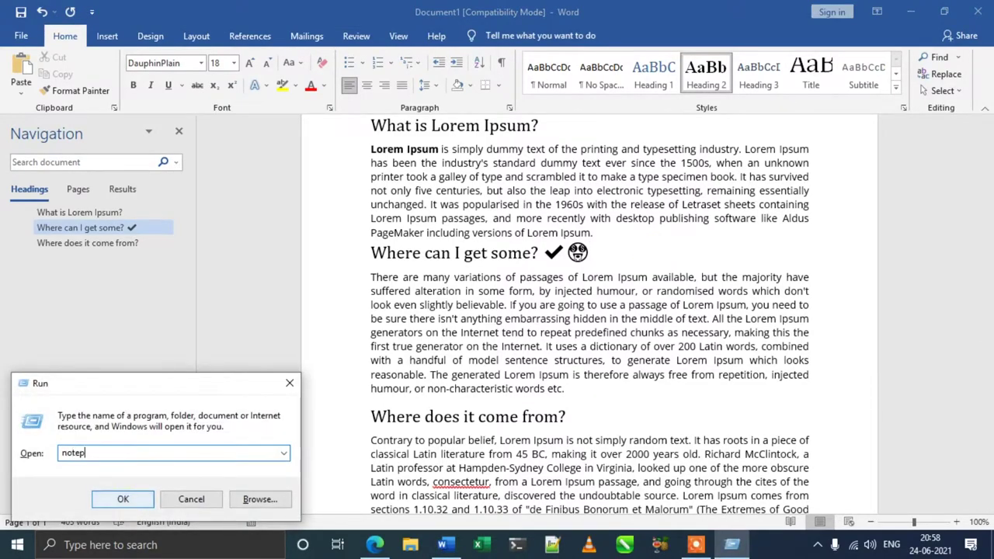
pyautogui.click(126, 500)
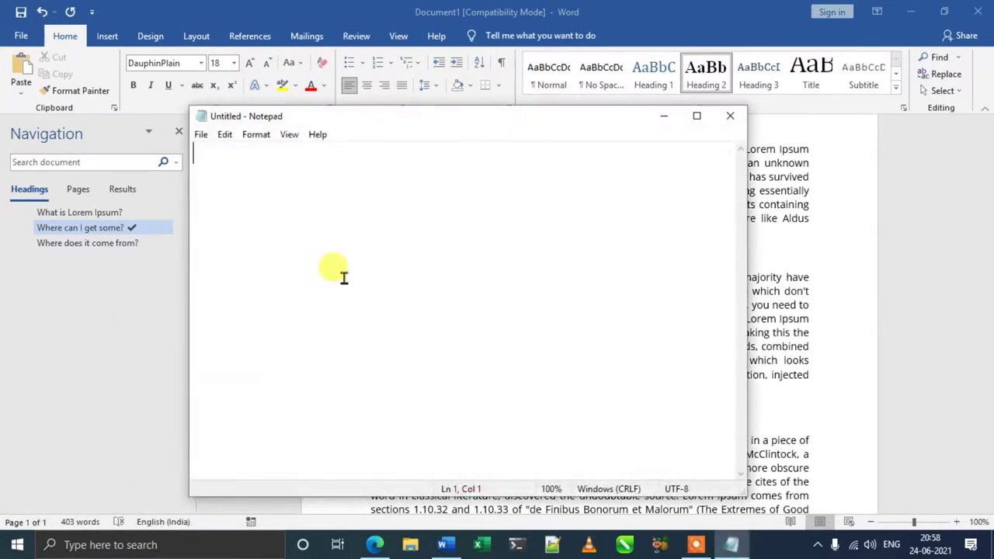
pyautogui.write('Hello')
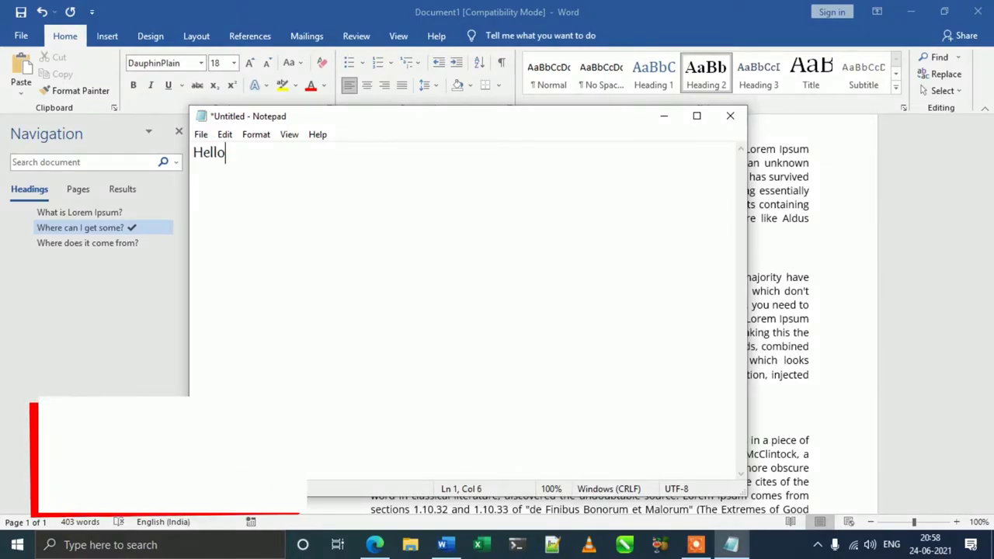
pyautogui.press('super+period')
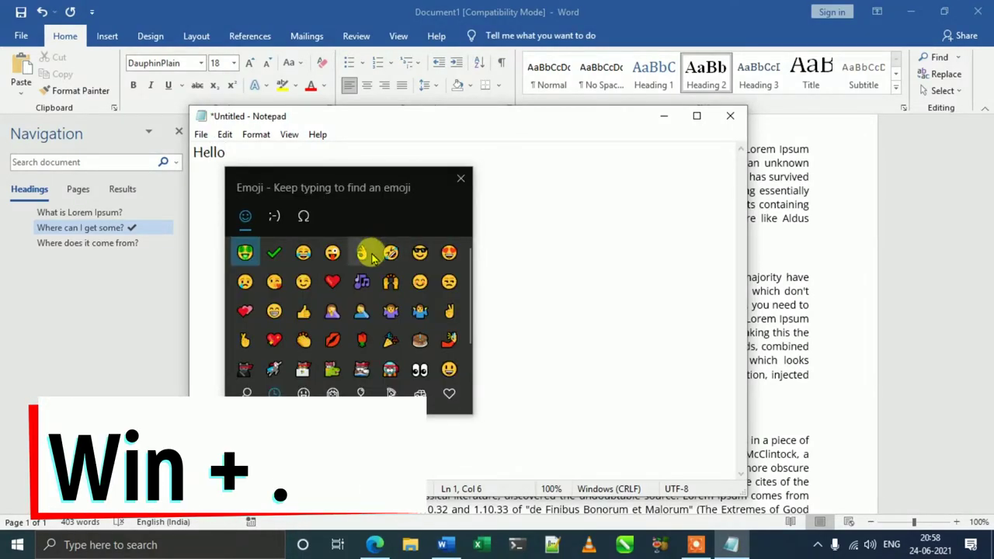
pyautogui.click(424, 256)
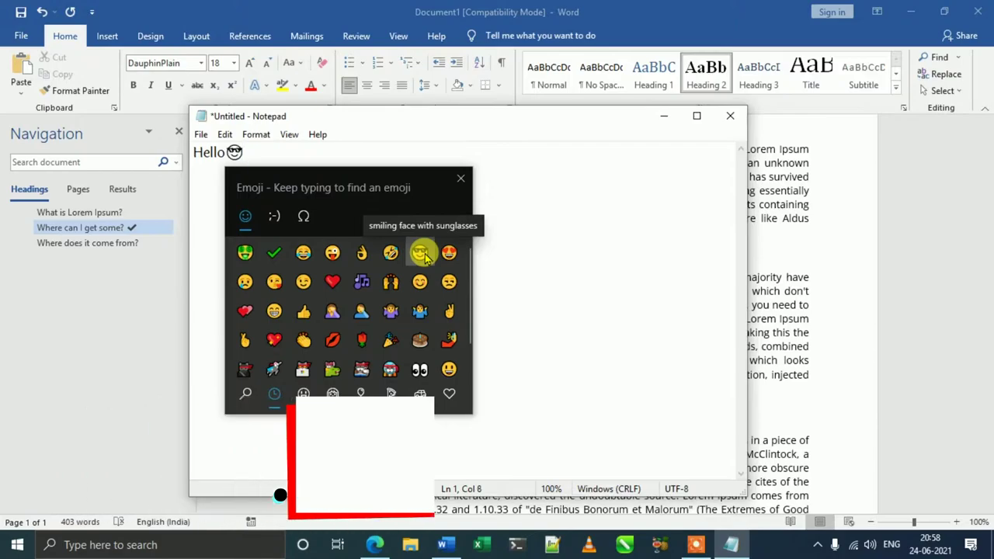
pyautogui.click(558, 203)
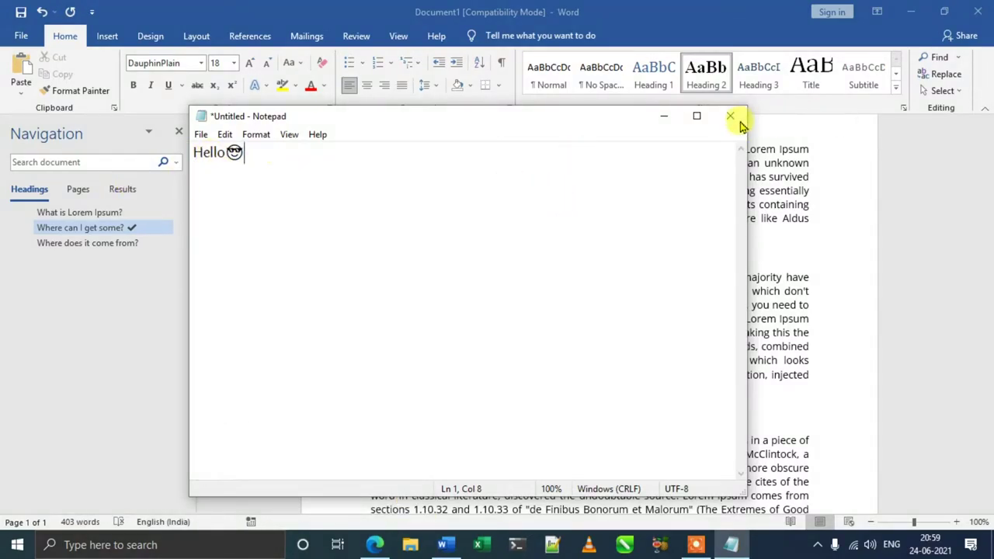
# Close the Notepad note and the Word document without saving either one
pyautogui.click(738, 125)
pyautogui.click(528, 274)
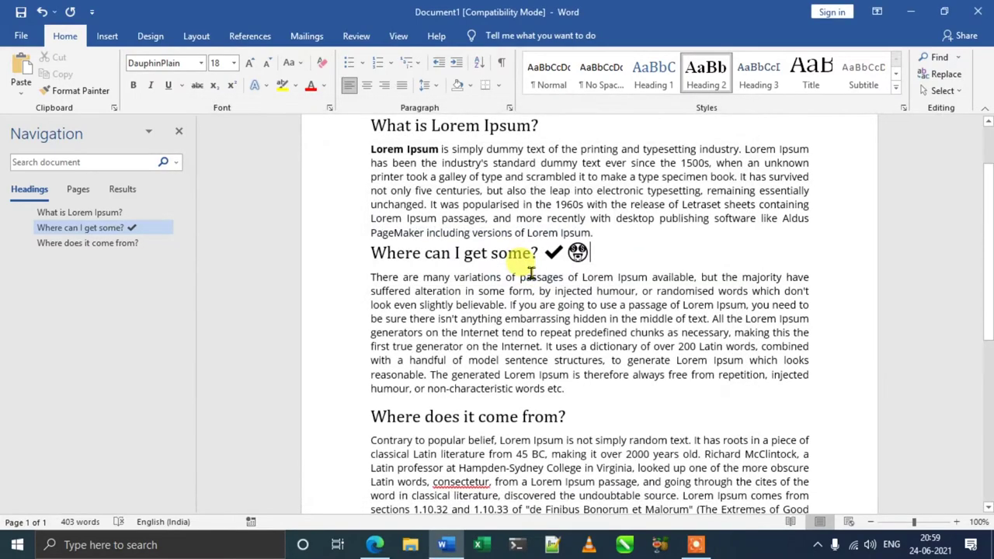
pyautogui.click(979, 9)
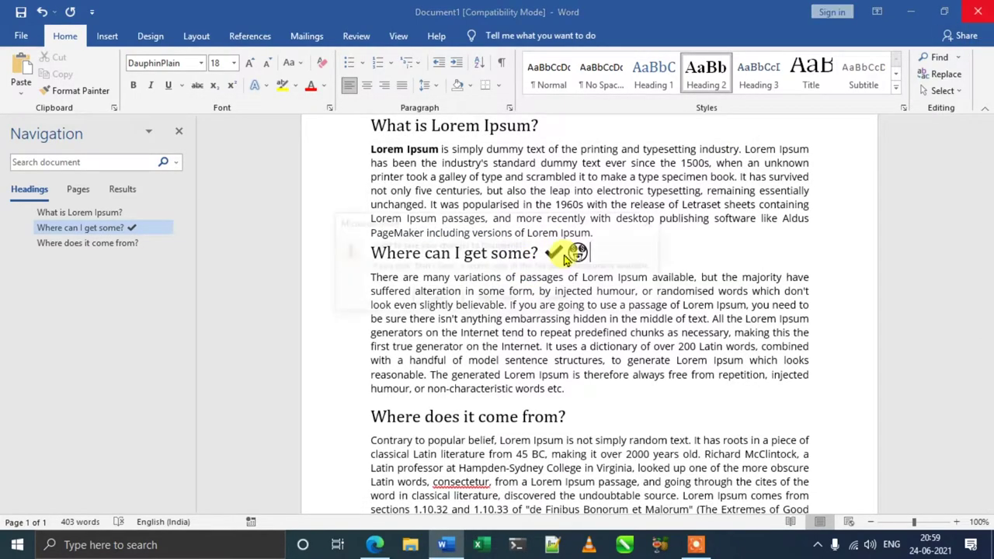
pyautogui.click(491, 298)
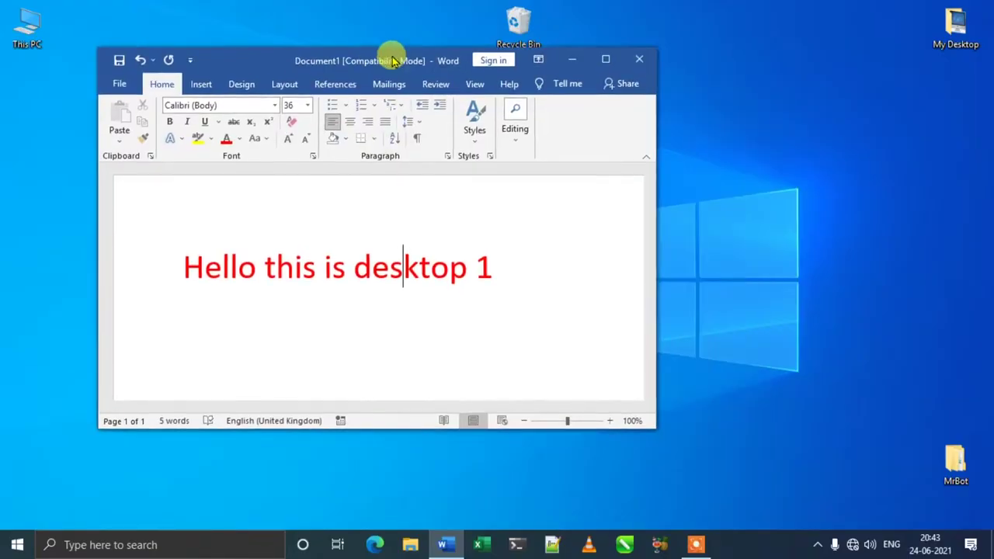
# Reposition the "Hello this is desktop 1" Word window, then create a second virtual desktop in Task View and switch to it
pyautogui.moveTo(395, 54); pyautogui.dragTo(476, 74)
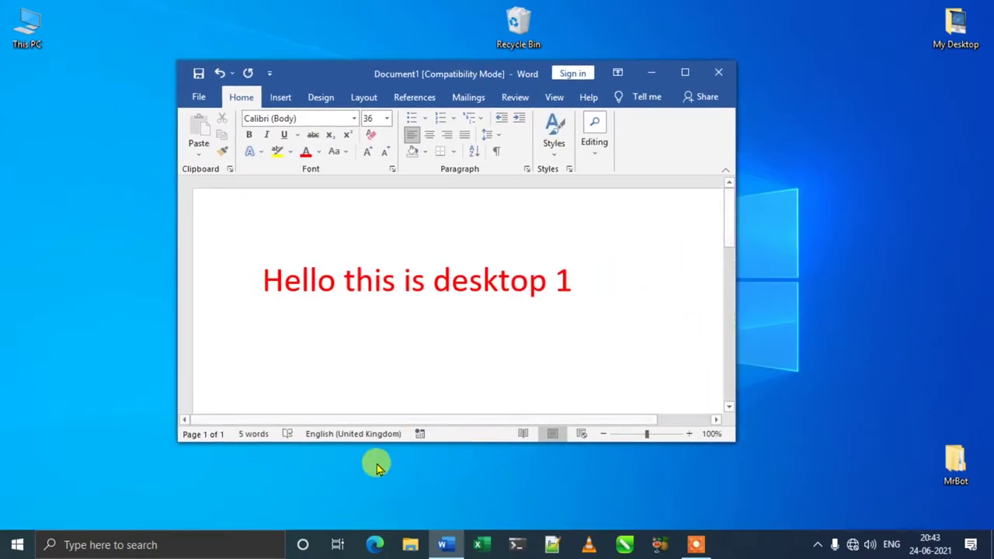
pyautogui.click(336, 546)
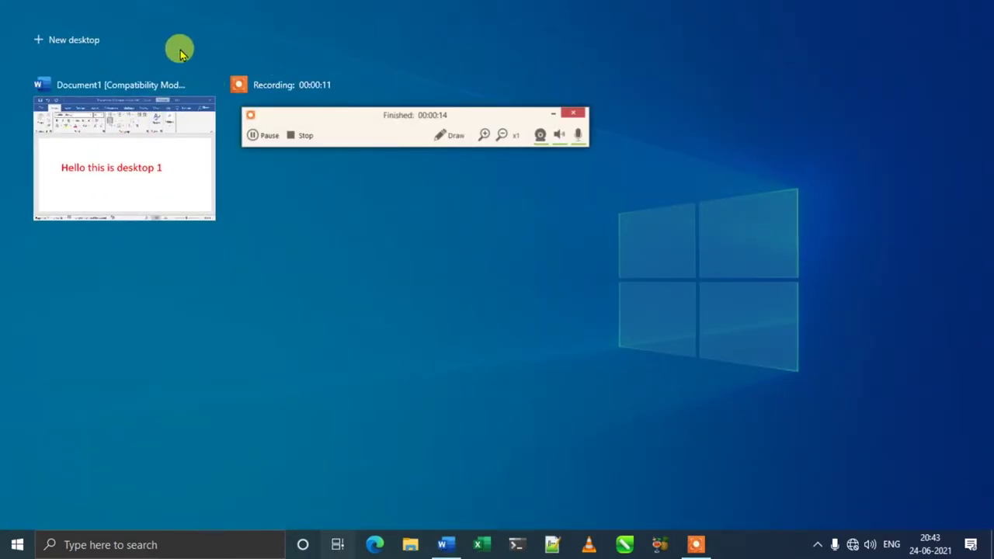
pyautogui.click(75, 43)
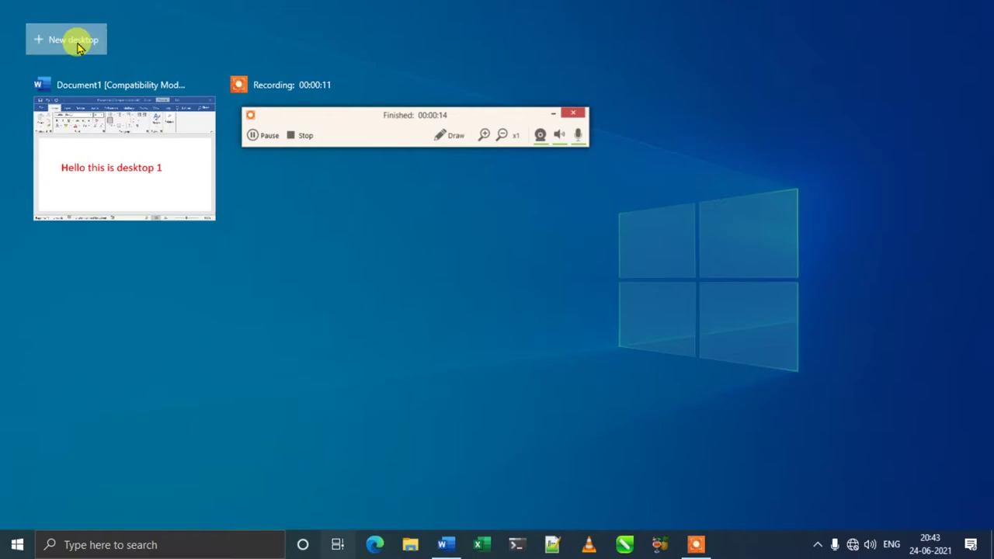
pyautogui.click(216, 53)
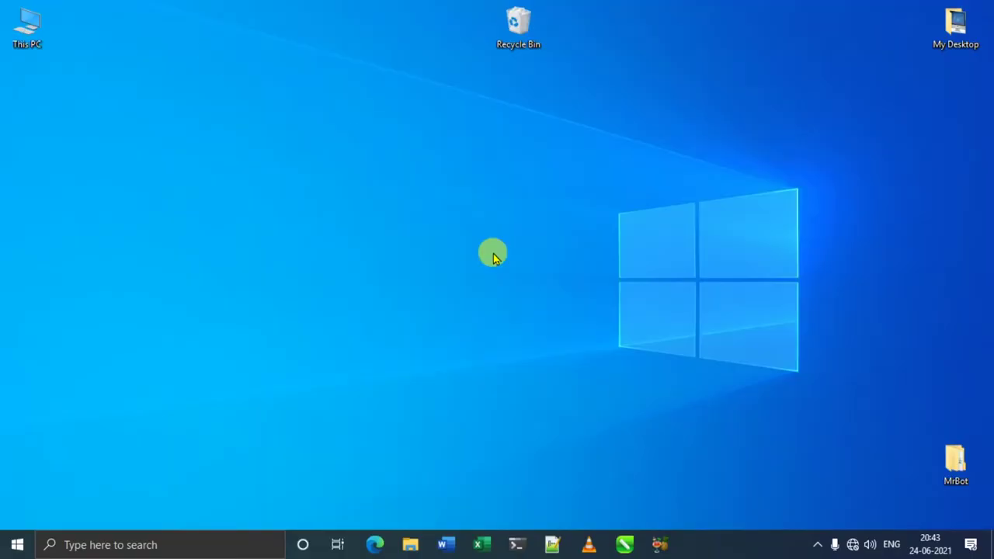
# Open Notepad on the second desktop with the text "Desktop 2", and switch to Desktop 1 and back
pyautogui.press('super+r')
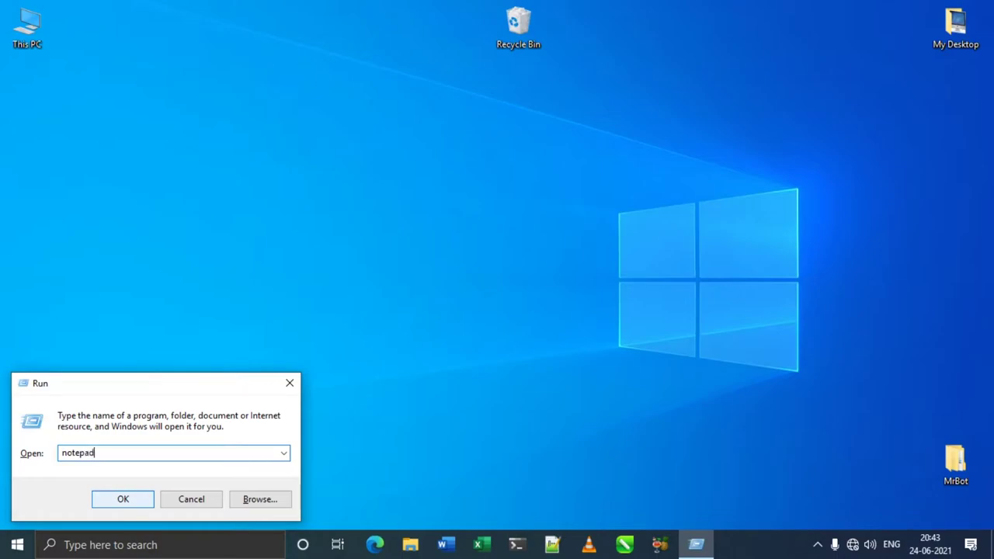
pyautogui.click(123, 499)
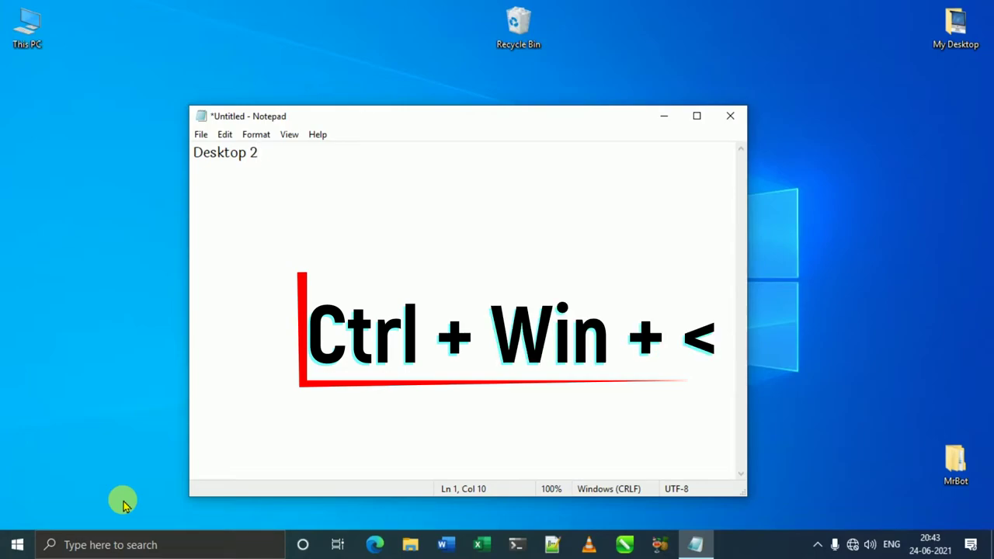
pyautogui.press('ctrl+super+Left')
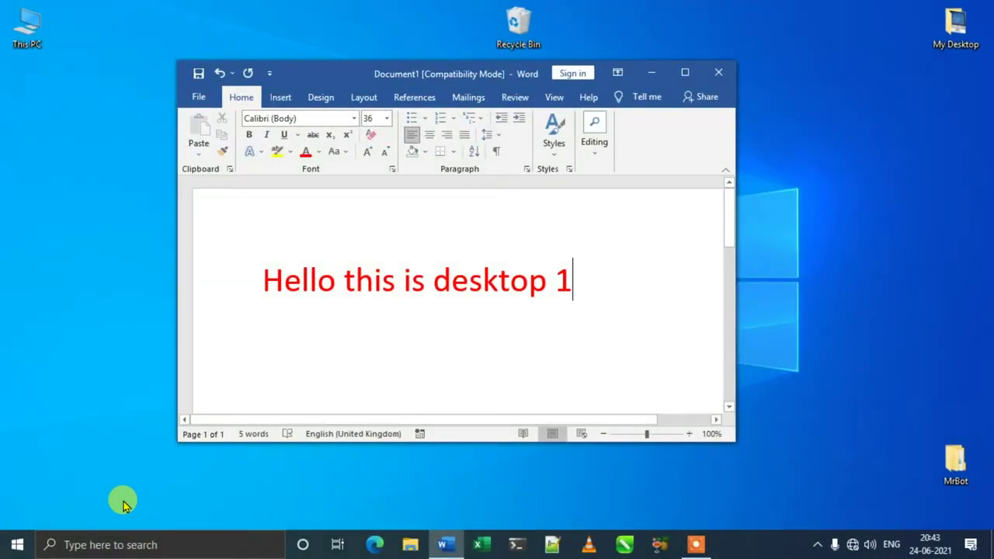
pyautogui.press('ctrl+super+Right')
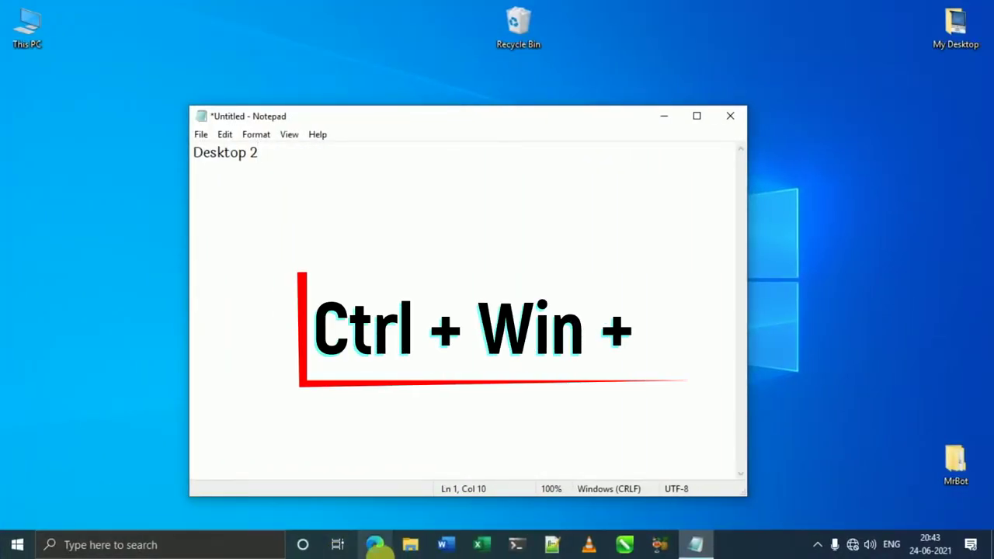
# Create a third virtual desktop, switch to it and open Notepad there with the text "desktop 3"
pyautogui.click(339, 546)
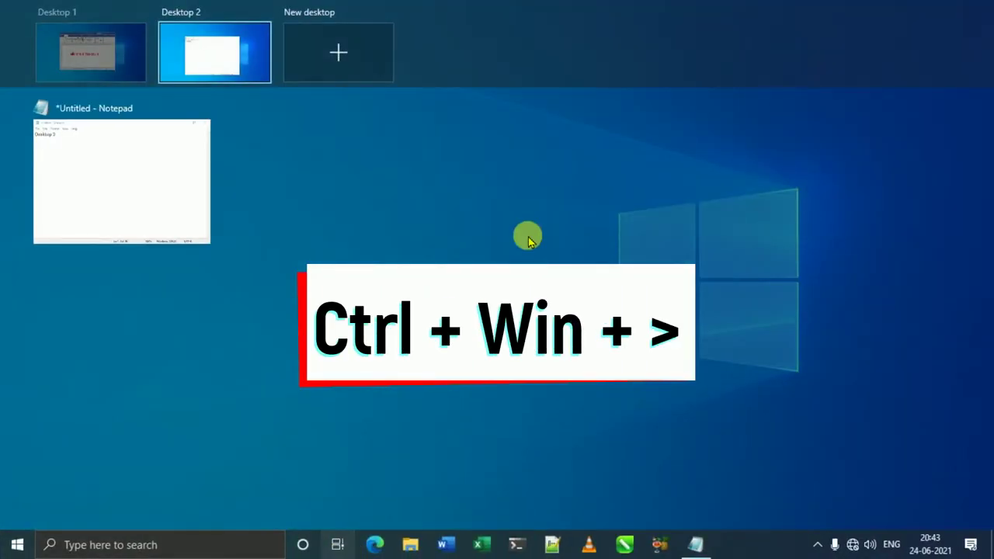
pyautogui.click(334, 48)
pyautogui.click(323, 48)
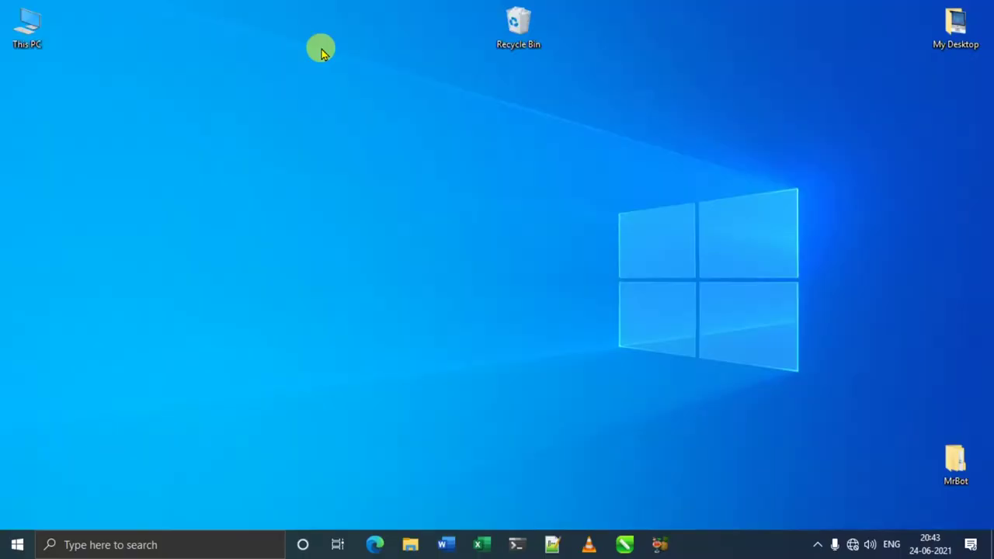
pyautogui.press('super+r')
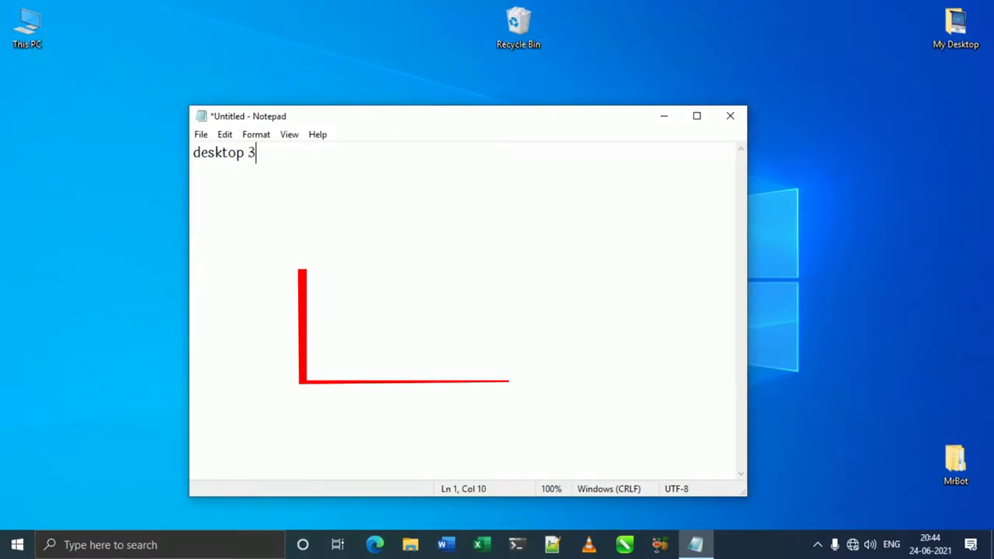
# Cycle through the virtual desktops from the third back to the first and forward to the third again
pyautogui.press('ctrl+super+Left')
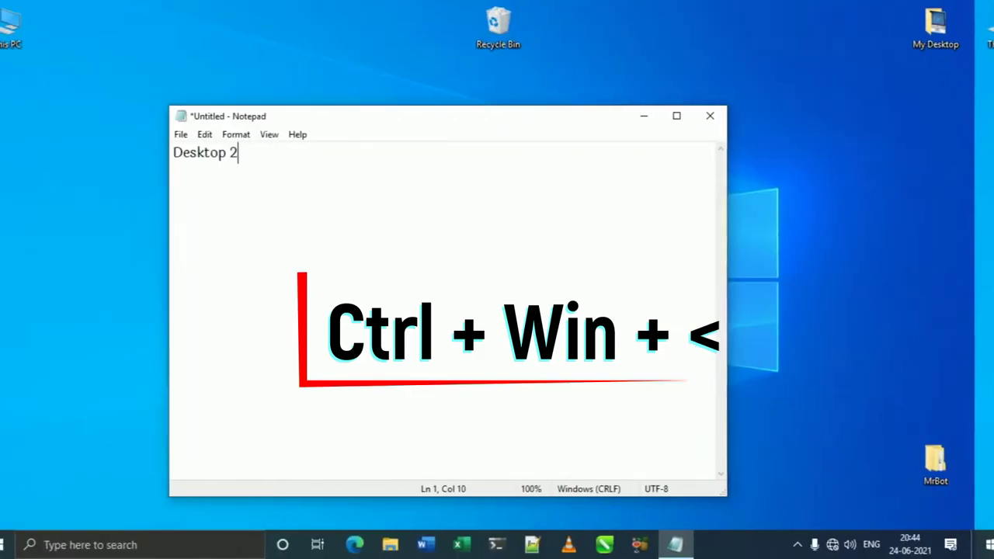
pyautogui.press('ctrl+super+Left')
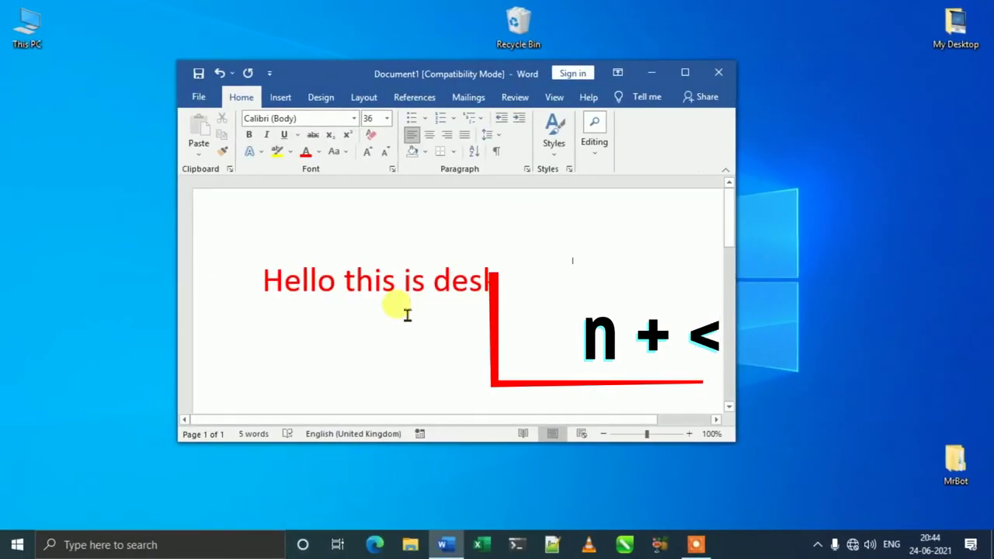
pyautogui.press('ctrl+super+Right')
pyautogui.press('ctrl+super+Right')
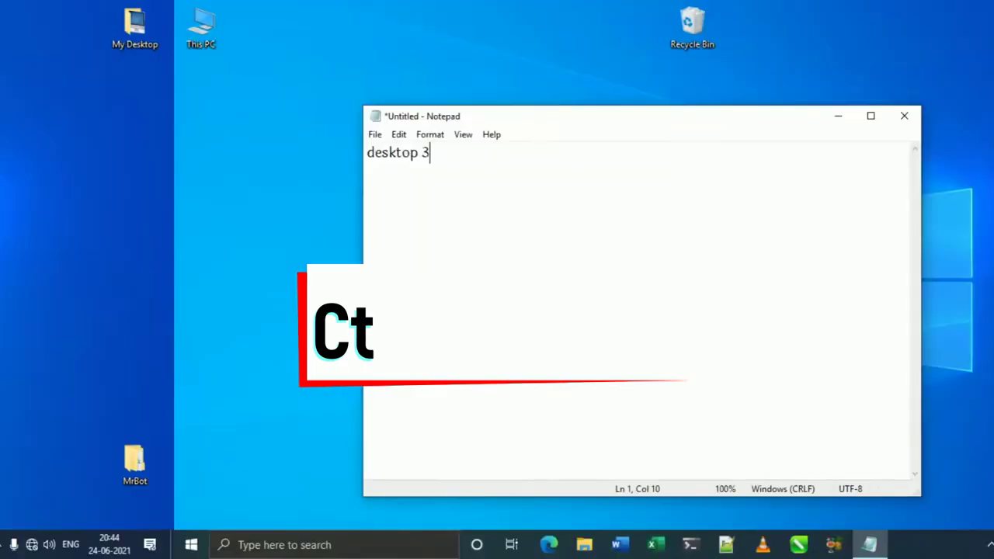
pyautogui.press('ctrl+super+Right')
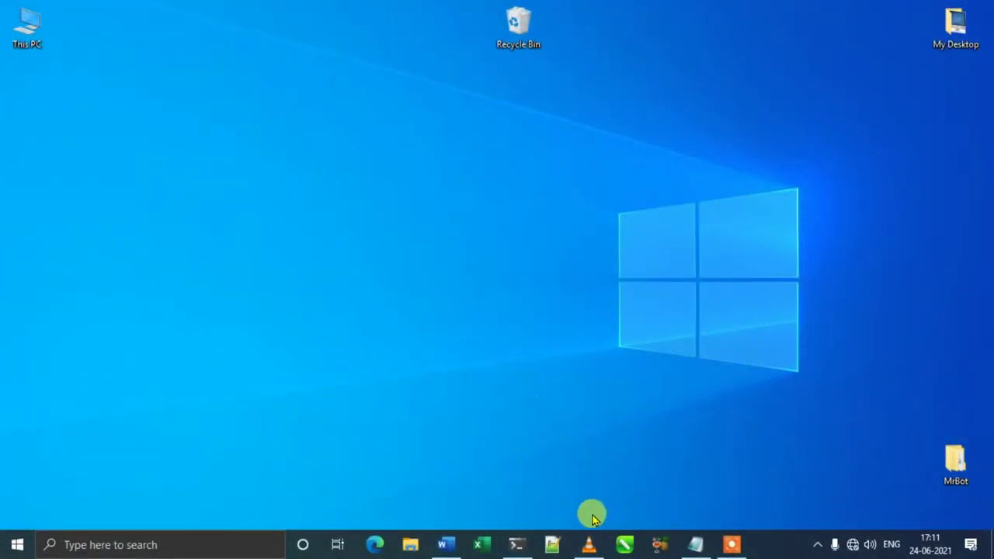
# Bring up the VLC media player window playing the diving video, shift it slightly and maximize it
pyautogui.click(589, 547)
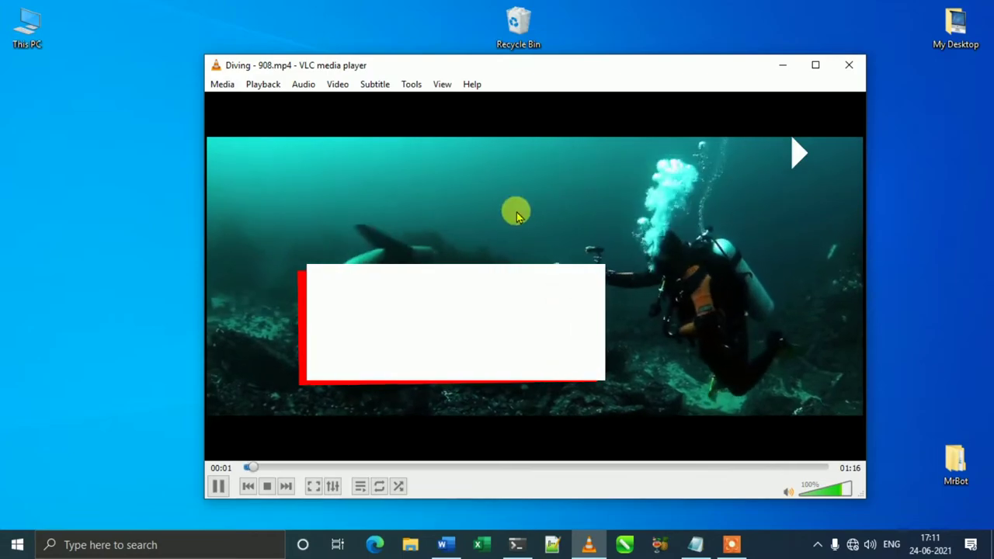
pyautogui.moveTo(645, 73); pyautogui.dragTo(620, 63)
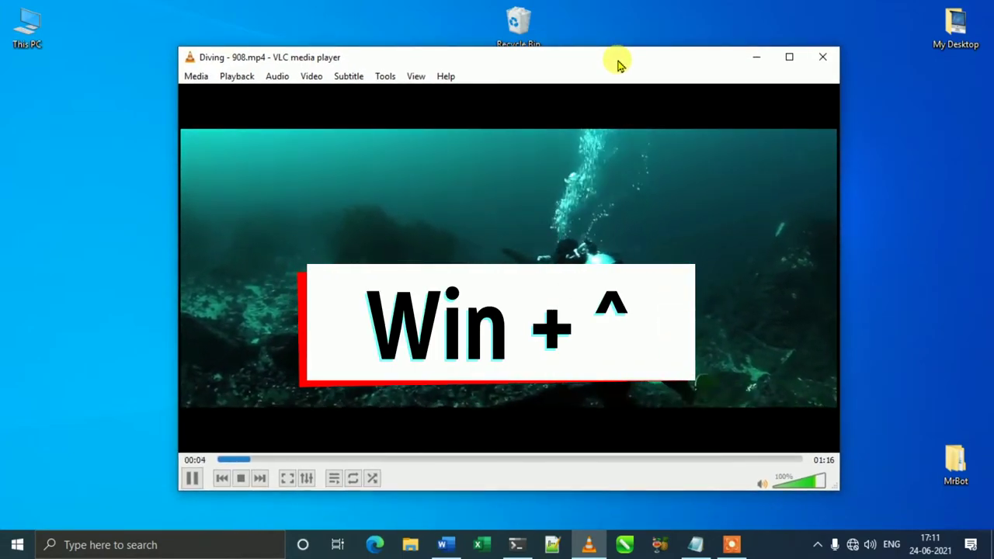
pyautogui.press('super+Up')
# Snap the VLC window alternately to the left and right halves of the desktop
pyautogui.press('super+Left')
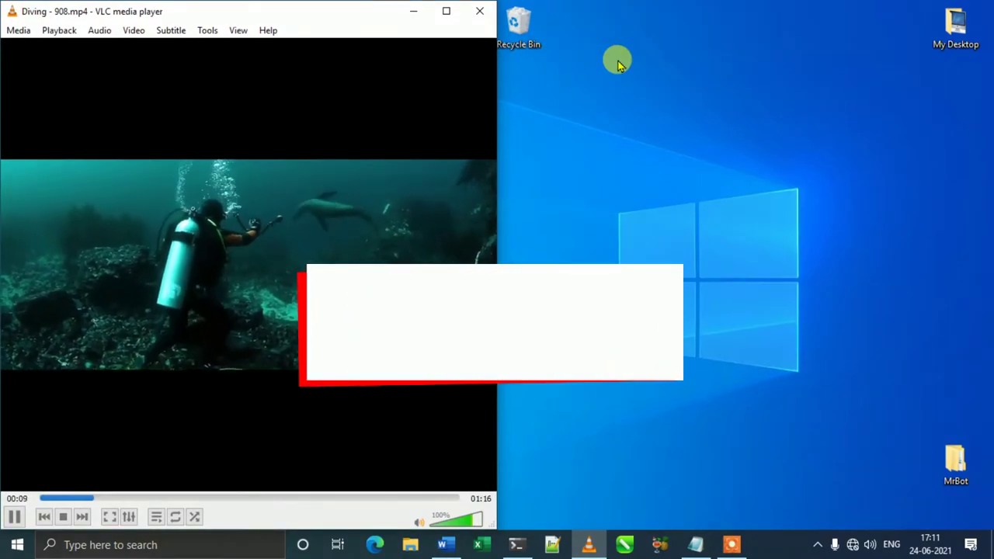
pyautogui.press('super+Right')
pyautogui.press('super+Right')
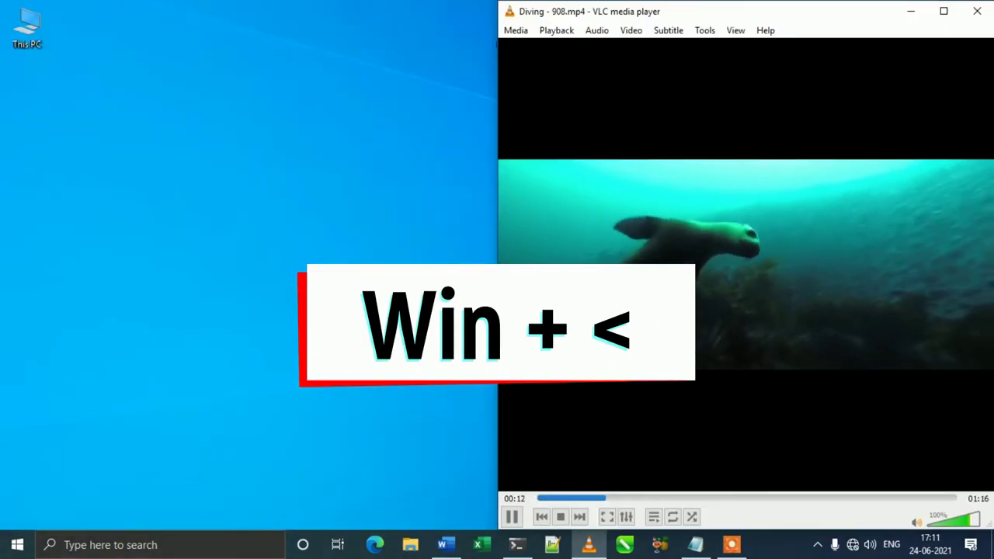
pyautogui.press('super+Left')
pyautogui.press('super+Right')
# Maximize the snapped VLC window and restore it to a floating window
pyautogui.press('super+Up')
pyautogui.press('super+Up')
pyautogui.press('super+Down')
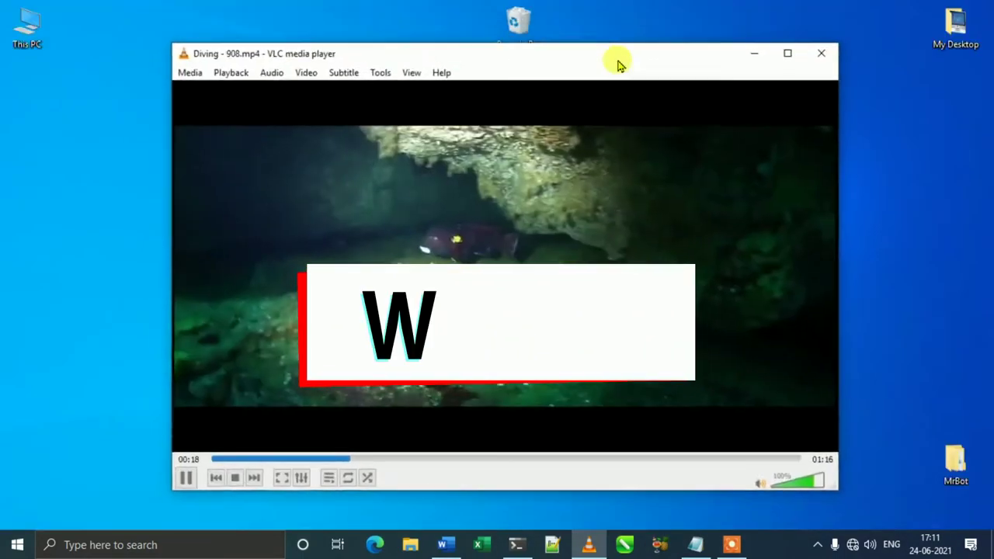
# Snap the VLC window to the left half and fill the right half with the Notepad test document
pyautogui.press('super+Left')
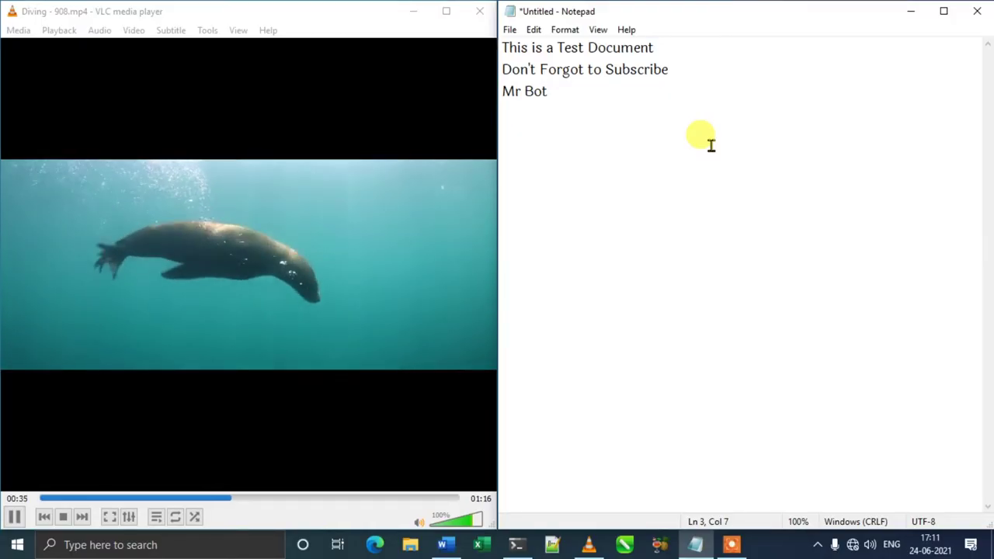
pyautogui.press('super')
pyautogui.press('super')
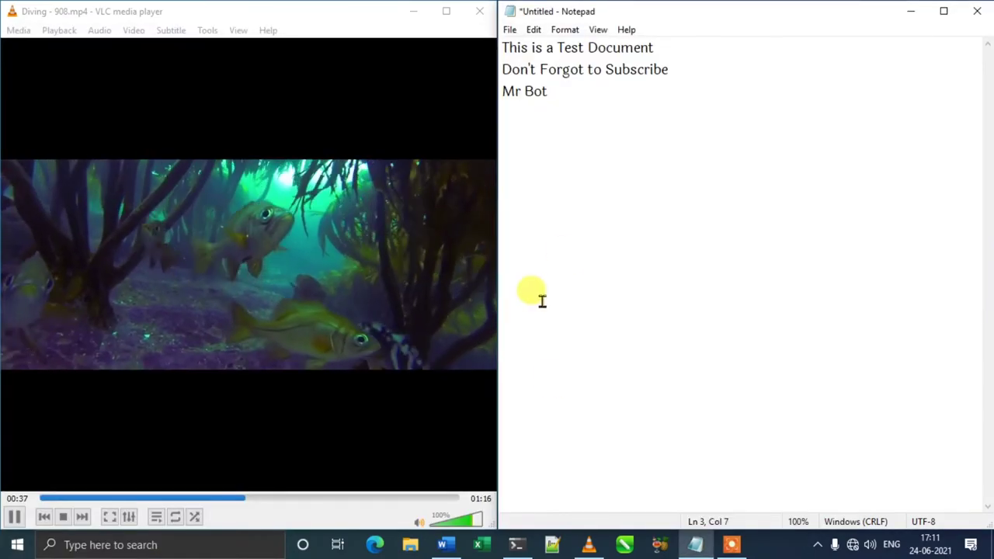
# Snap Notepad to the upper-right quarter and fill the lower-right quarter with the Windows PowerShell window
pyautogui.press('super+Up')
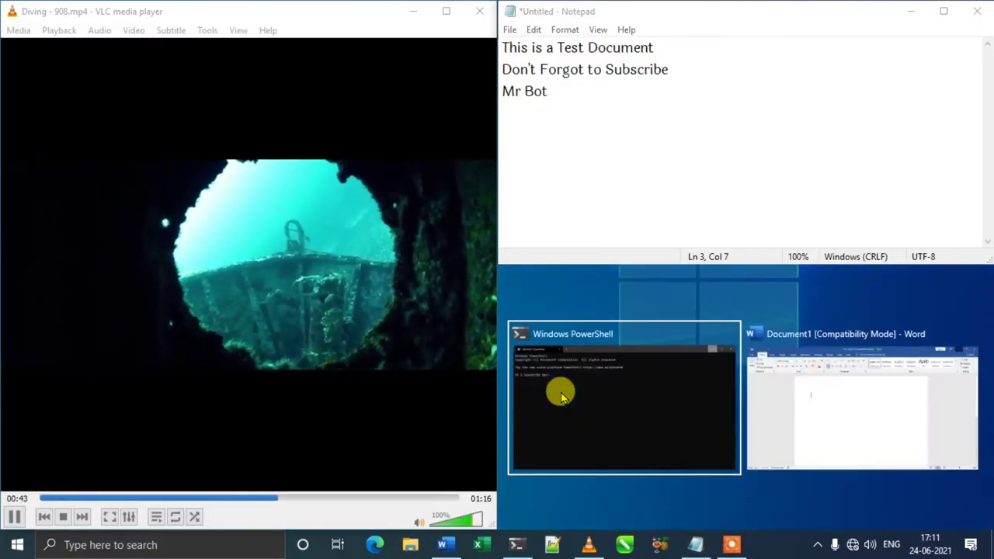
pyautogui.click(649, 373)
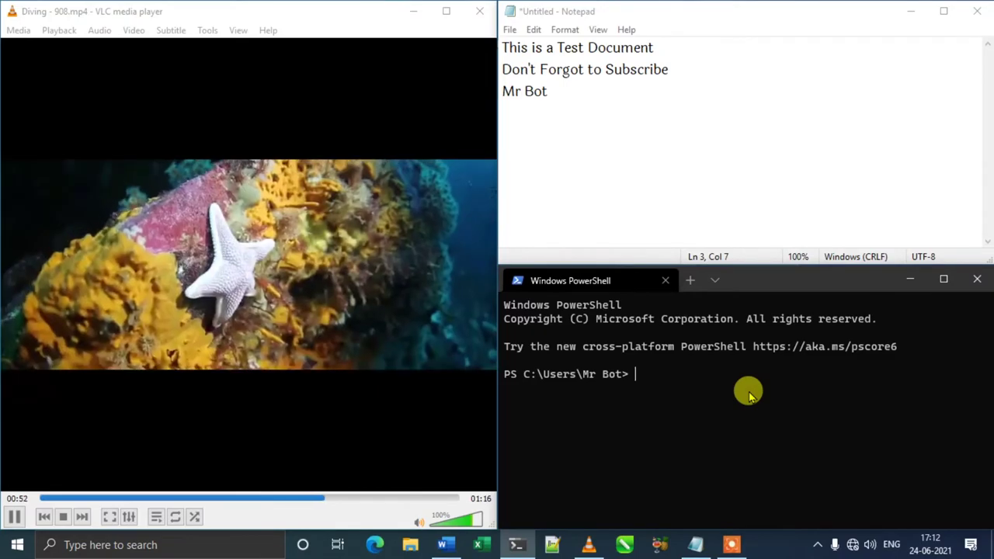
# Expand the Windows PowerShell window from its quarter to the whole right half beside the video
pyautogui.press('super+Up')
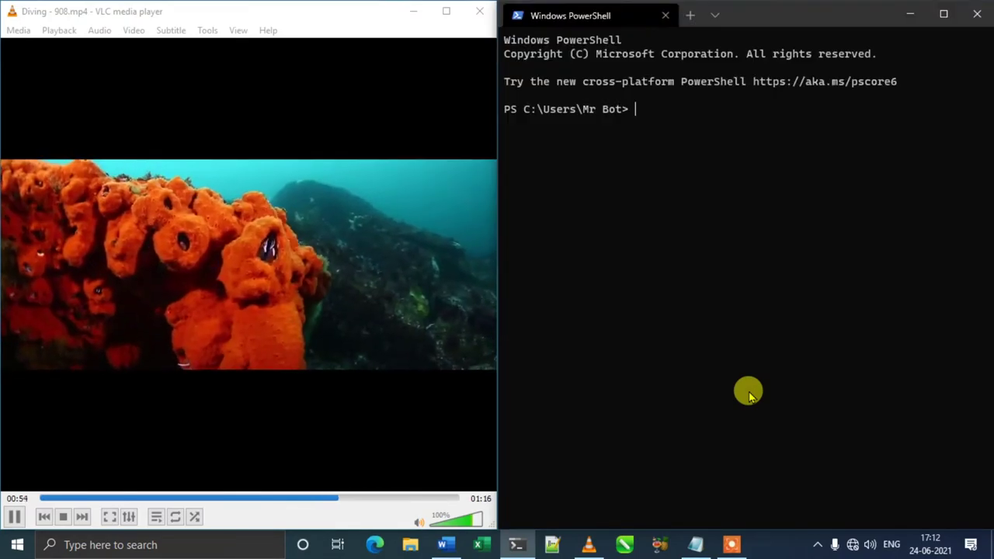
pyautogui.press('super+Down')
pyautogui.press('super+Right')
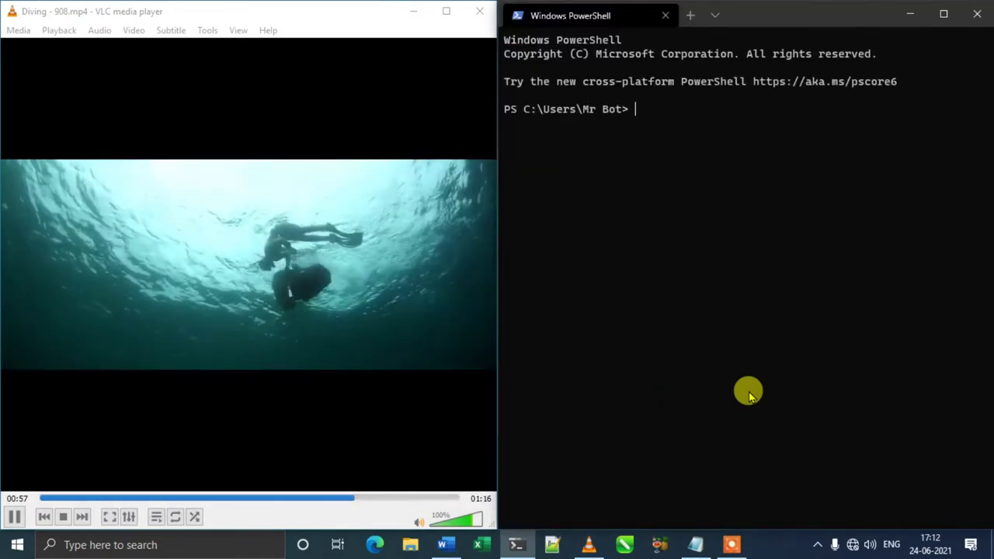
# Shrink the Windows PowerShell window to the lower-right quarter and move it to the lower-left quarter and back
pyautogui.press('super+Down')
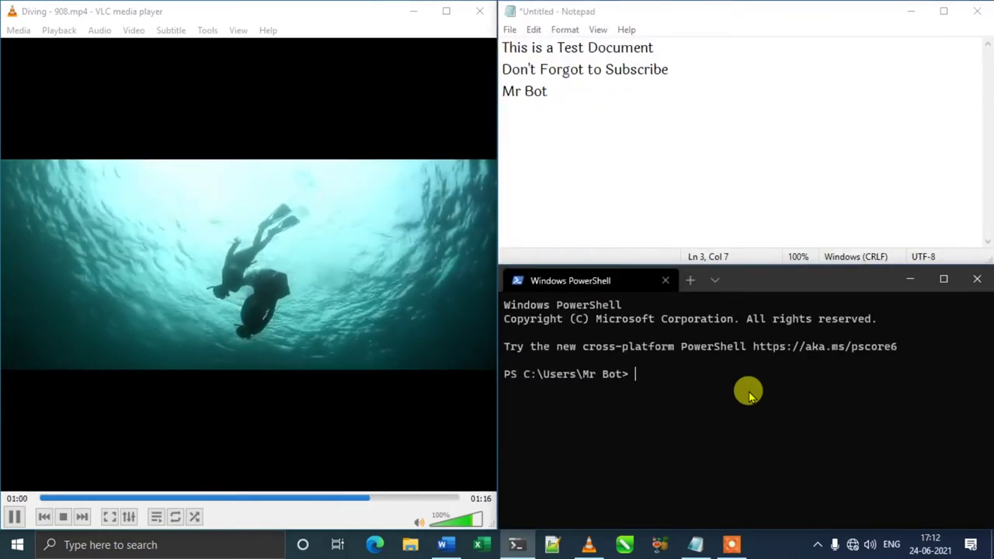
pyautogui.press('super+Left')
pyautogui.press('super+Right')
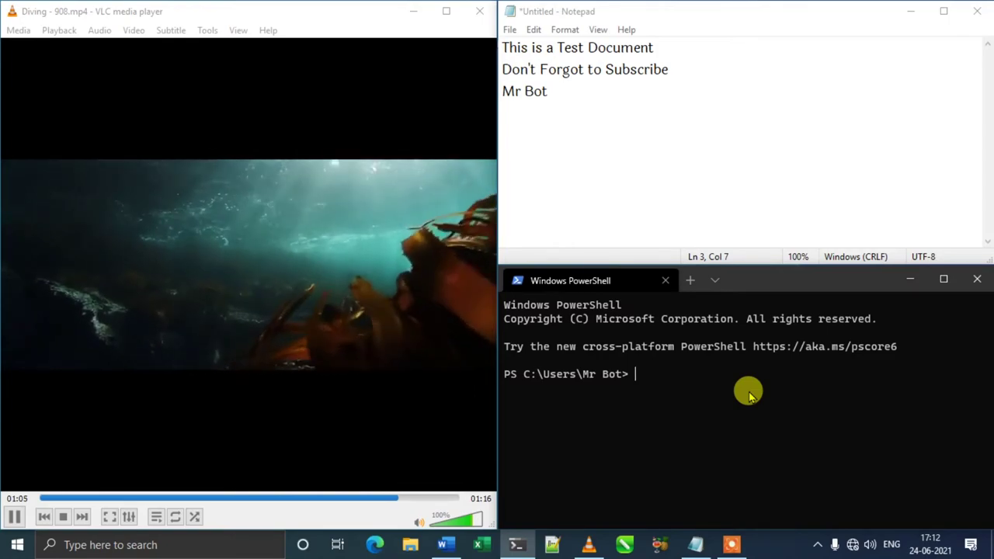
# Close the VLC video window and snap Windows PowerShell to the lower-left quarter
pyautogui.click(480, 11)
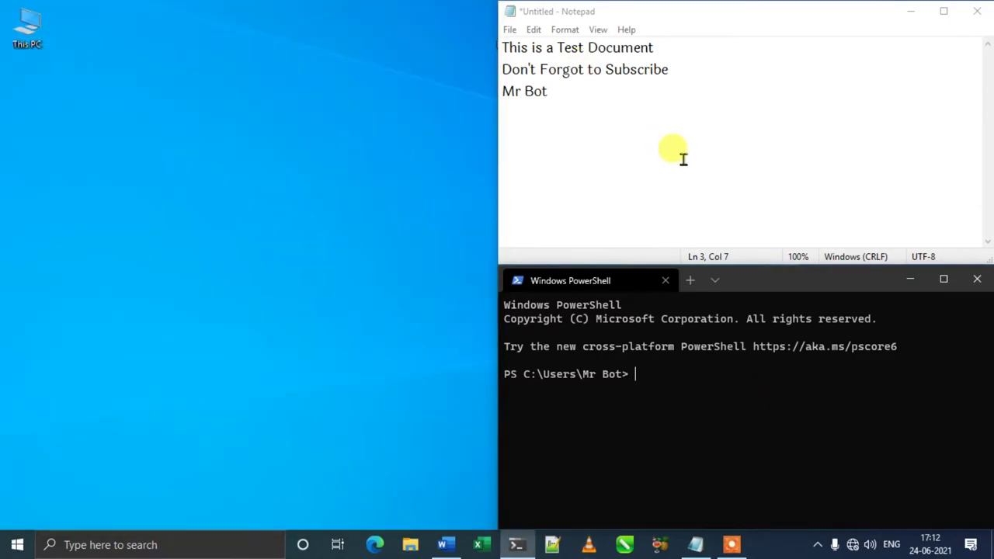
pyautogui.press('super+Left')
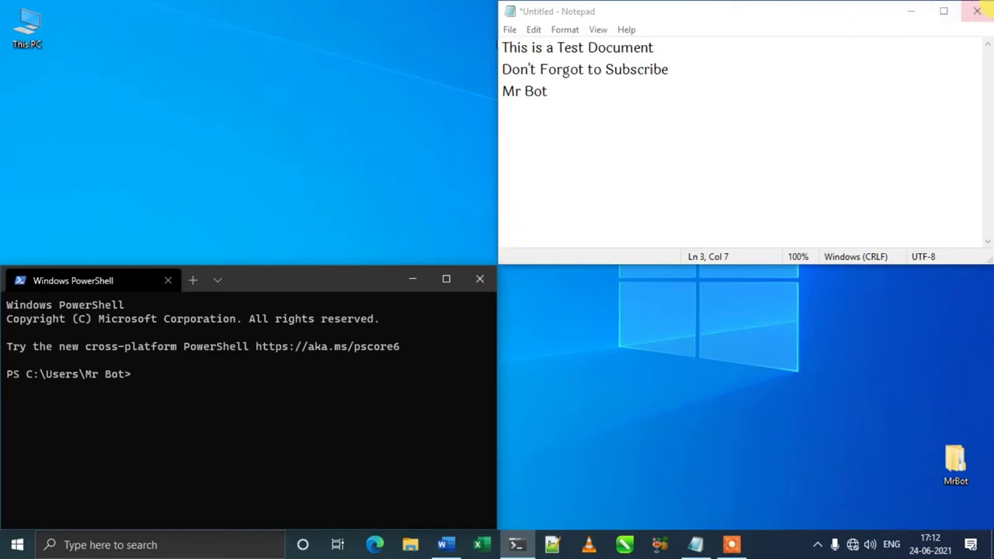
# Close the untitled Notepad document without saving it and close the Windows PowerShell window
pyautogui.click(979, 12)
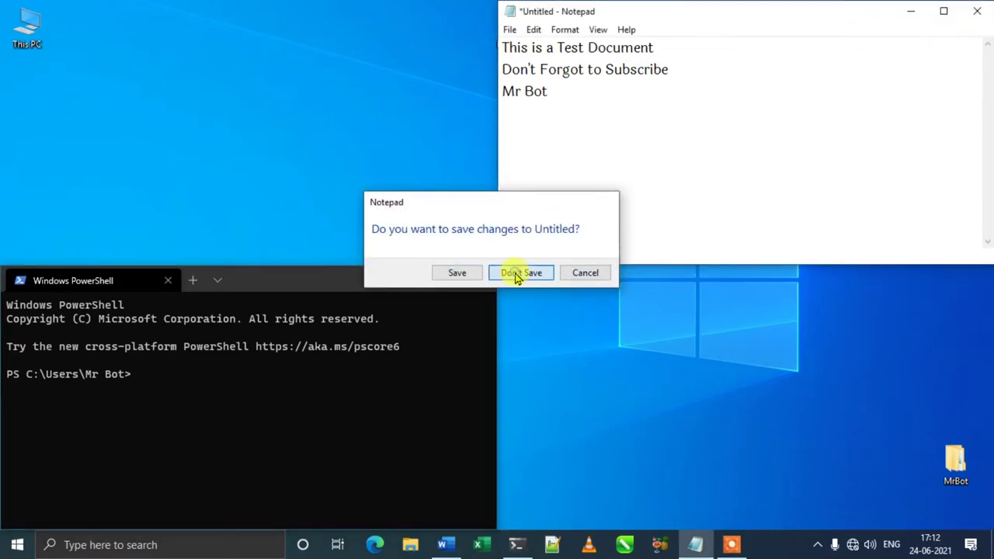
pyautogui.click(520, 274)
pyautogui.click(479, 280)
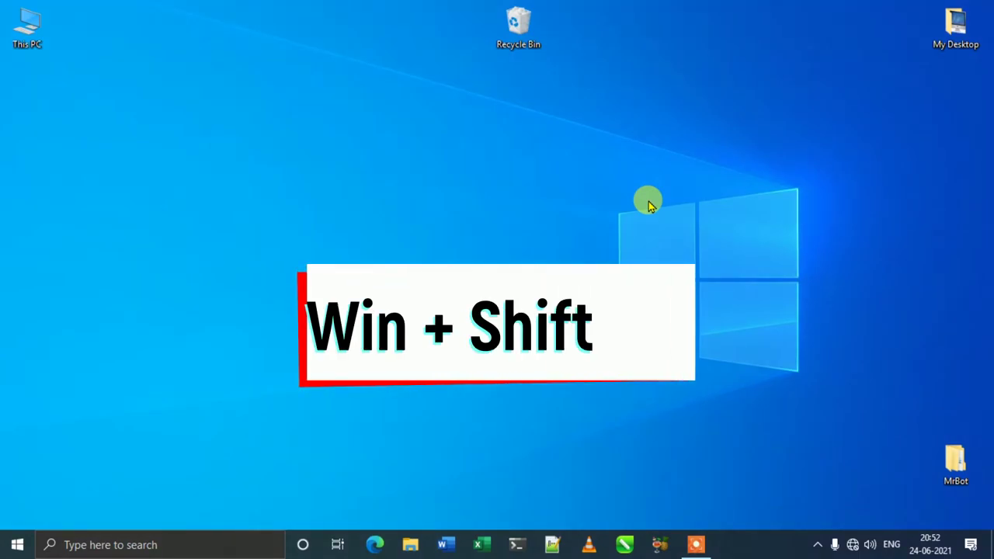
# Capture a rectangular snip covering most of the desktop, from beside This PC to near the MrBot folder
pyautogui.press('super+shift+s')
pyautogui.press('Escape')
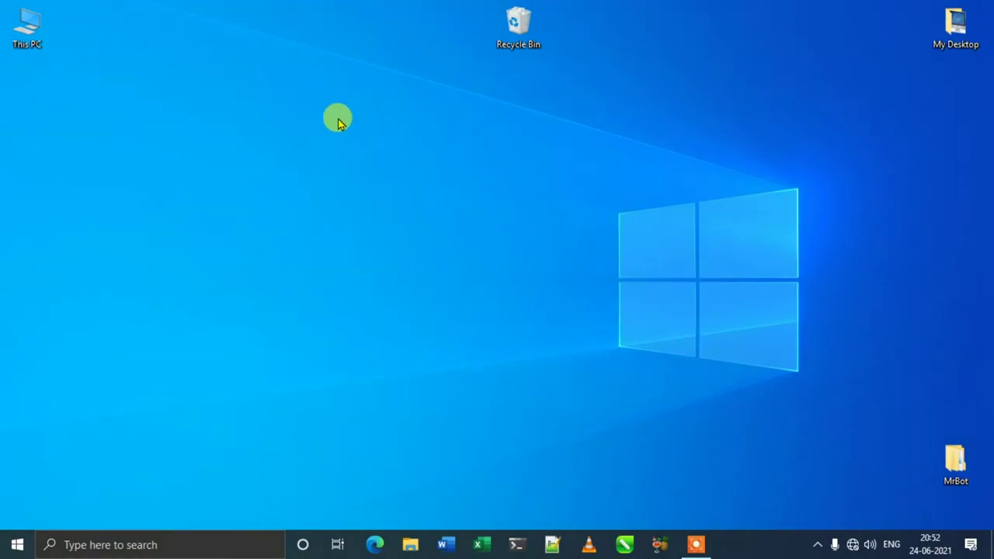
pyautogui.press('super+shift+s')
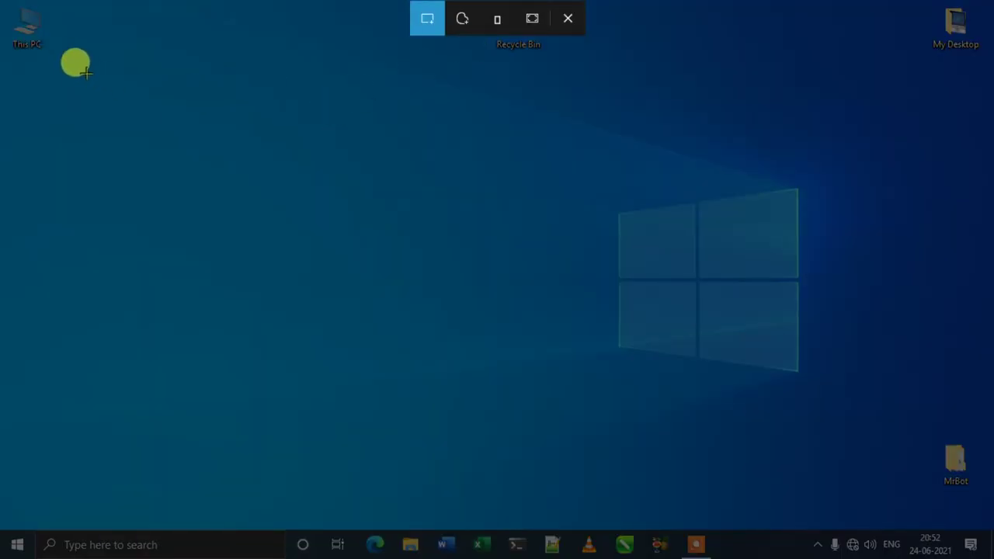
pyautogui.moveTo(49, 47); pyautogui.dragTo(911, 485)
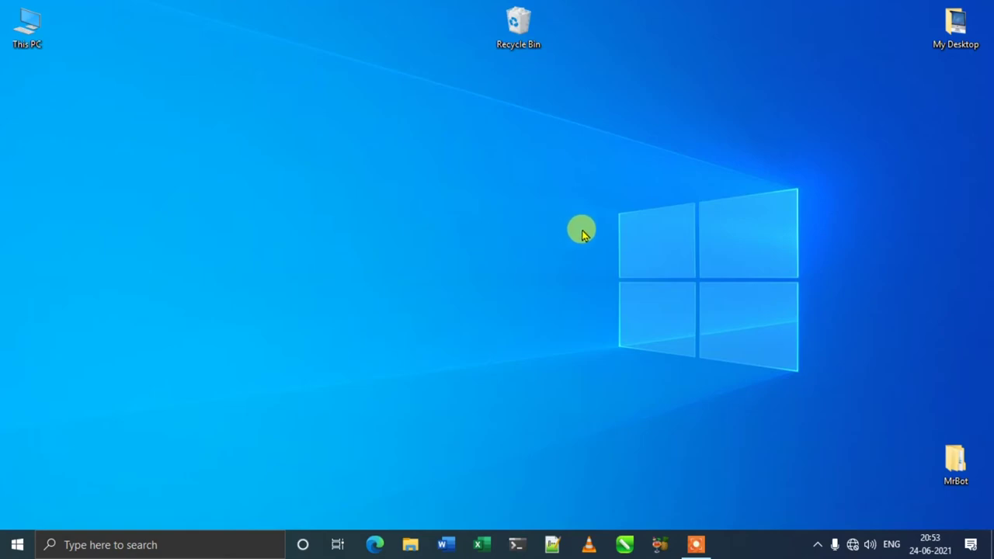
pyautogui.click(26, 27)
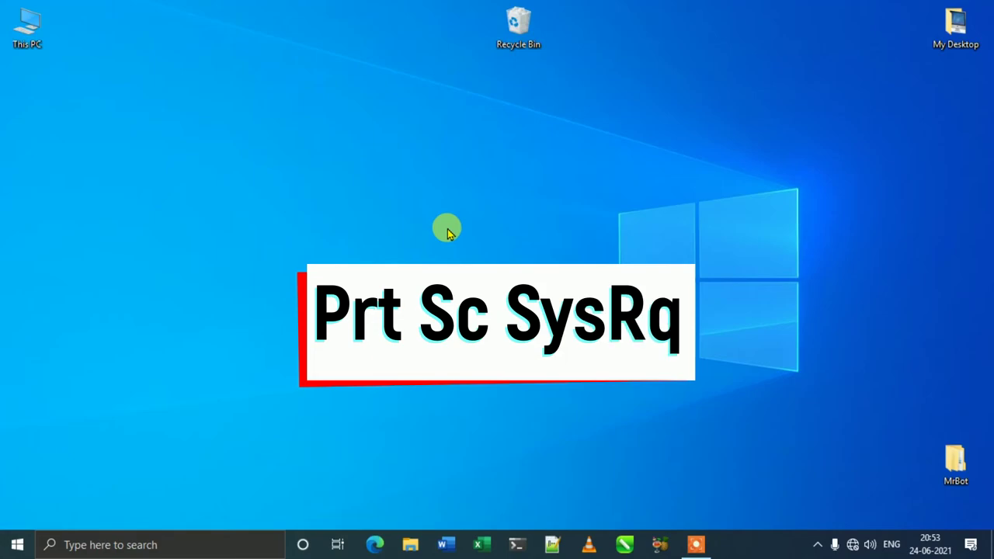
# Search Windows for "mspa", launch Paint 3D from the results and create a new blank canvas
pyautogui.press('super')
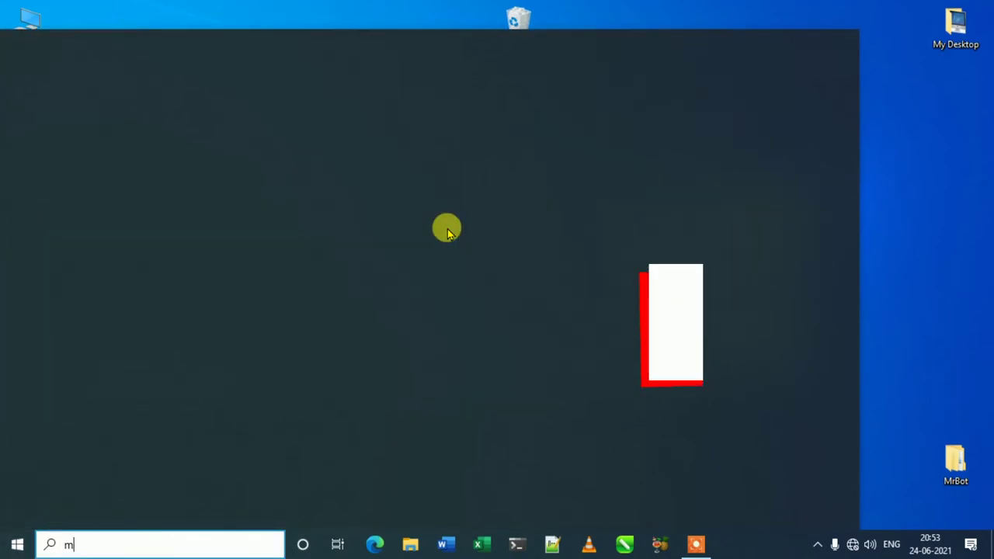
pyautogui.write('mspa')
pyautogui.click(158, 120)
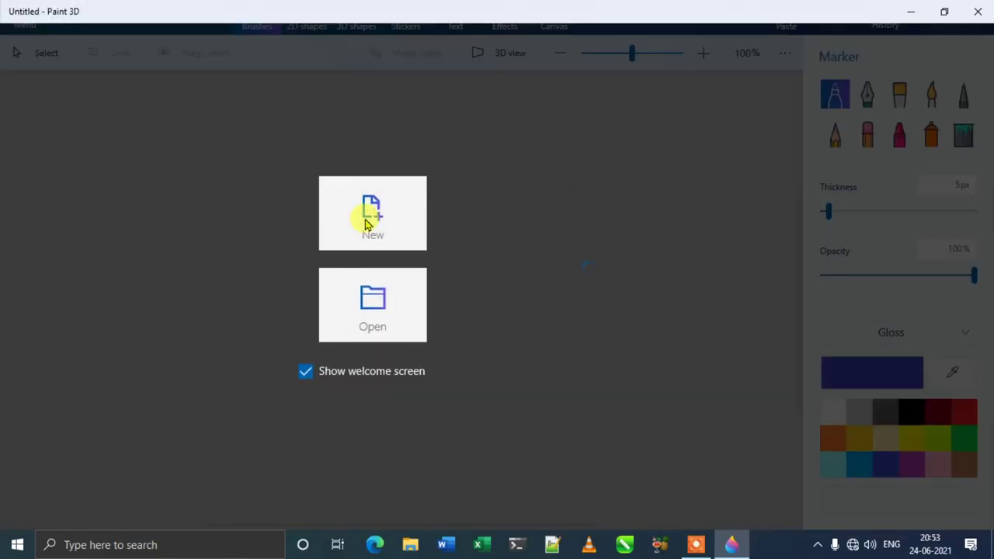
pyautogui.click(368, 225)
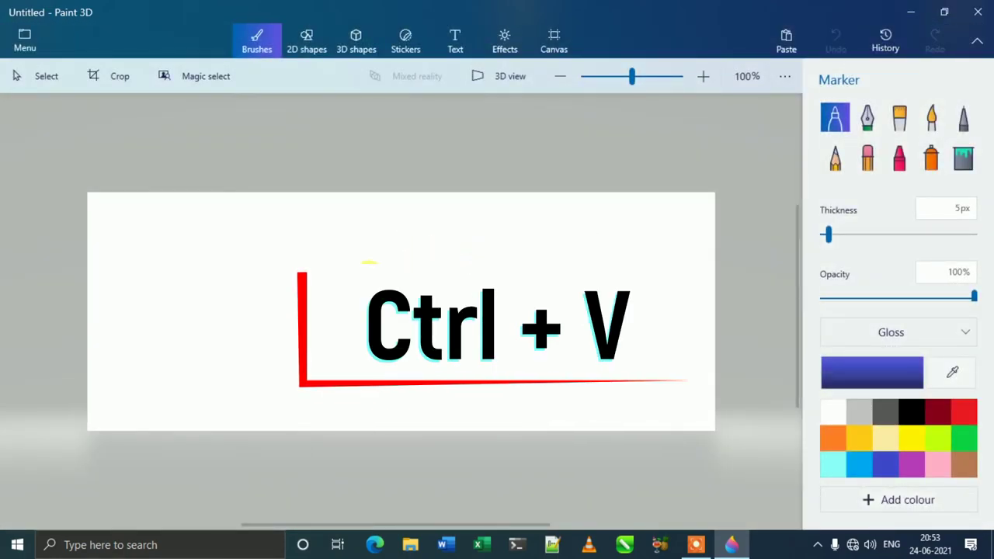
# Paste the full-desktop screenshot from the clipboard onto the canvas and close Paint 3D
pyautogui.hotkey('ctrl', 'v')
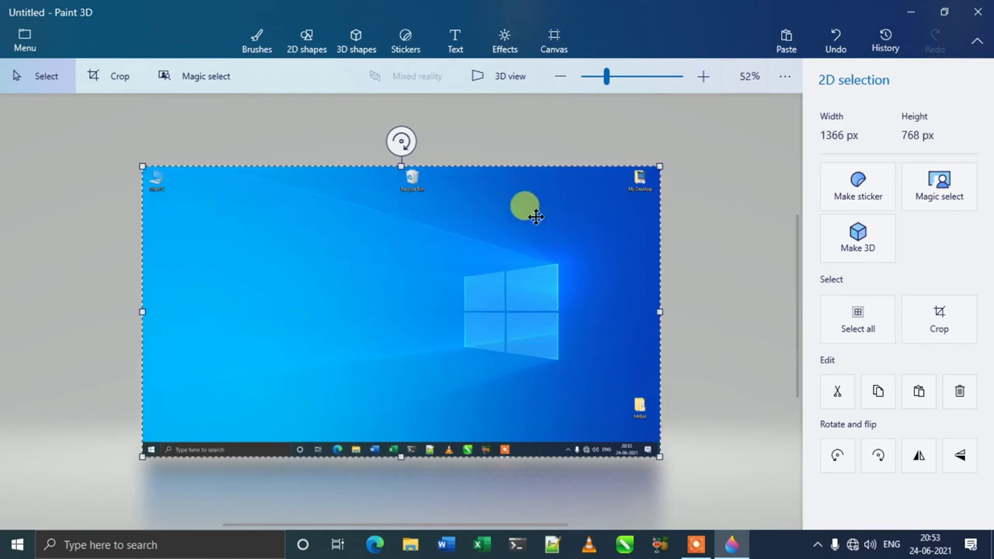
pyautogui.click(975, 13)
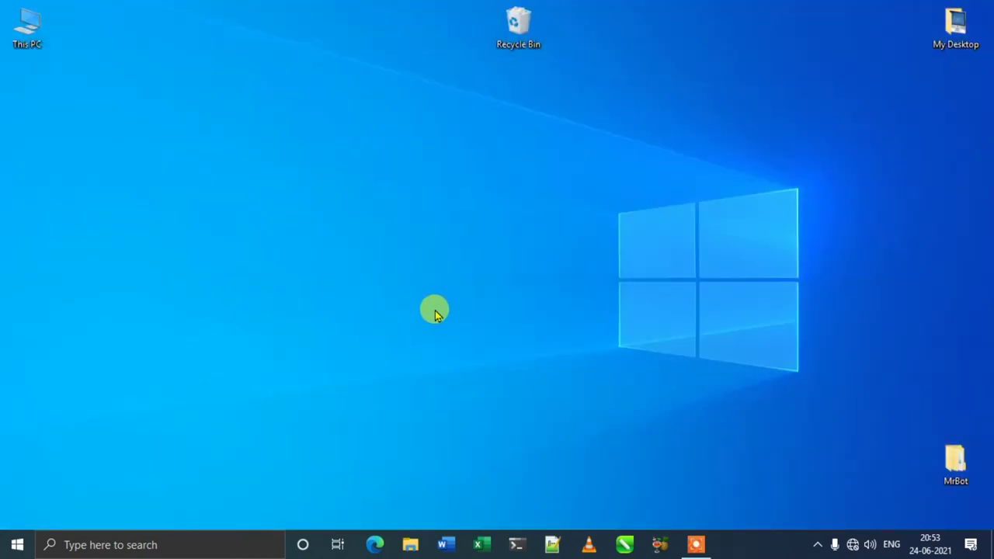